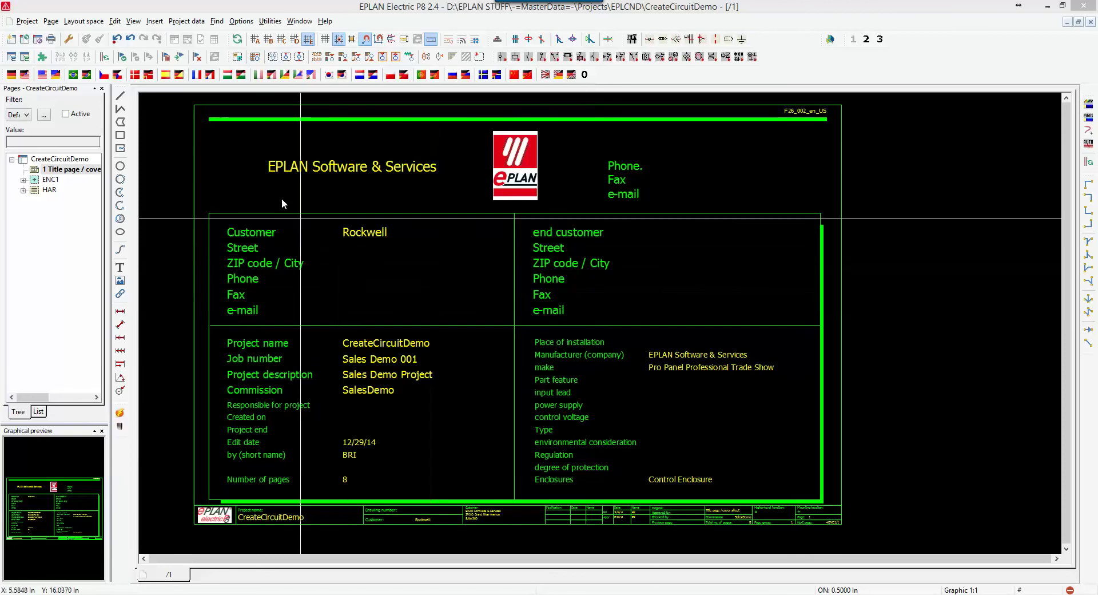
- Expand ENC1 and open page 1 Incoming Power Supply, showing the L1, L2, L3 conductors
left_click(23, 180)
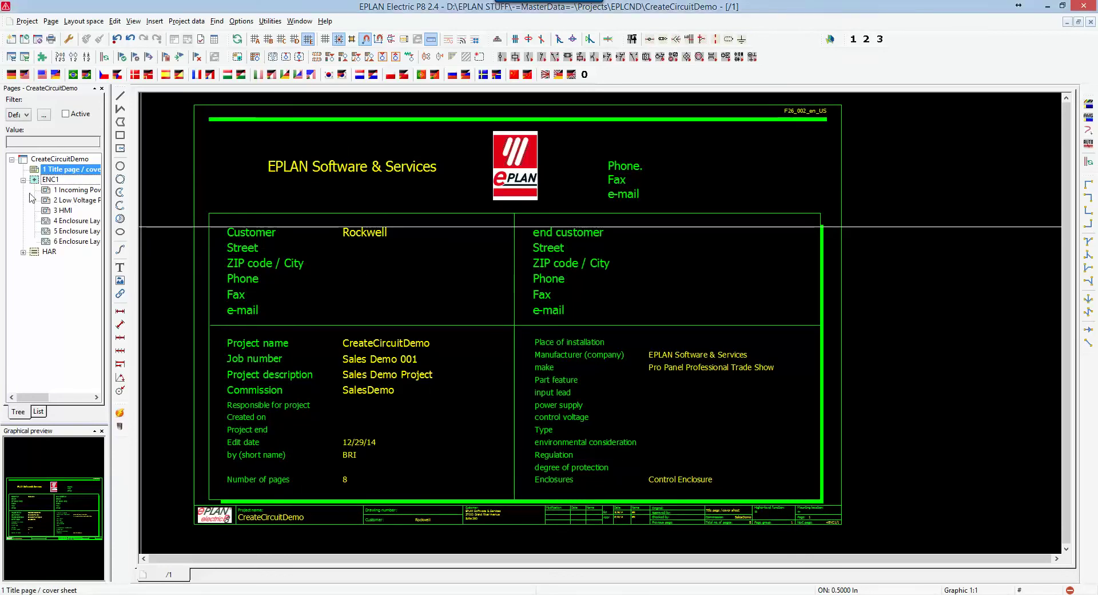
double_click(74, 192)
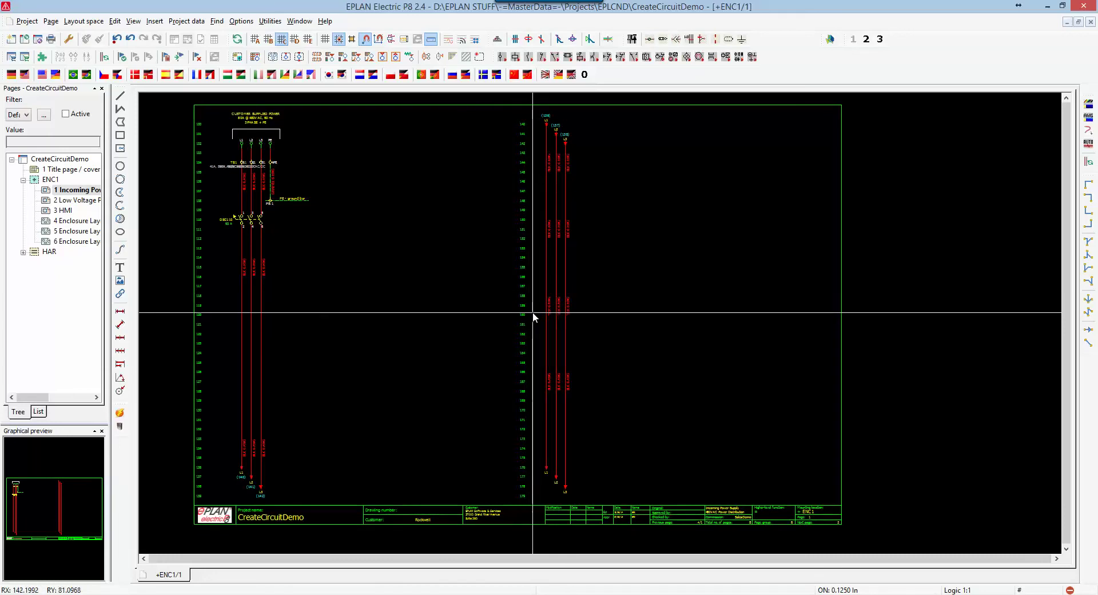
scroll(718, 344, "up", 3)
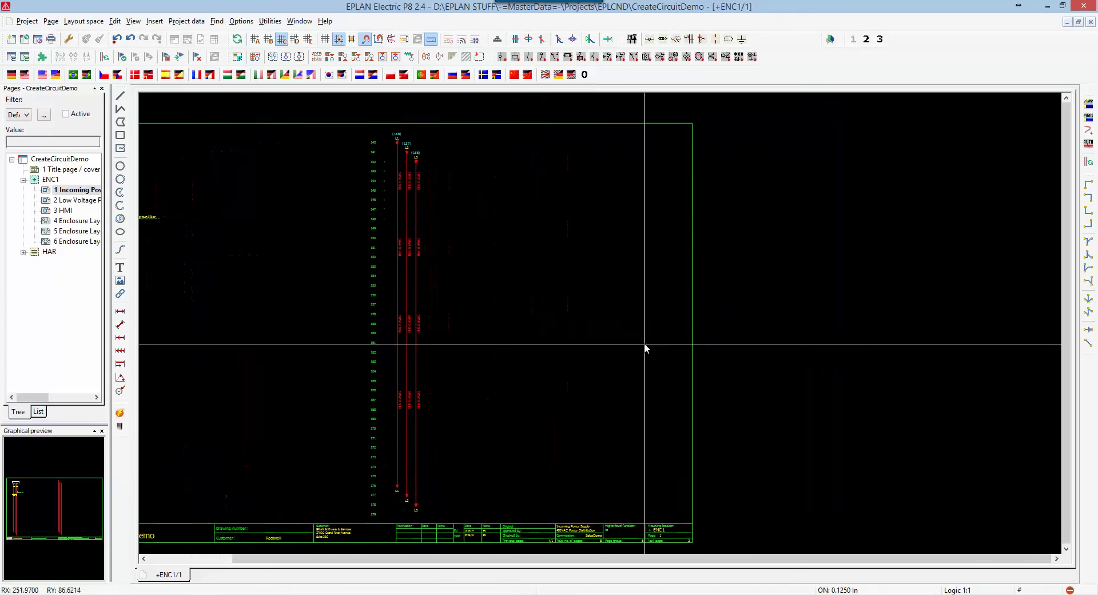
scroll(645, 343, "down", 2)
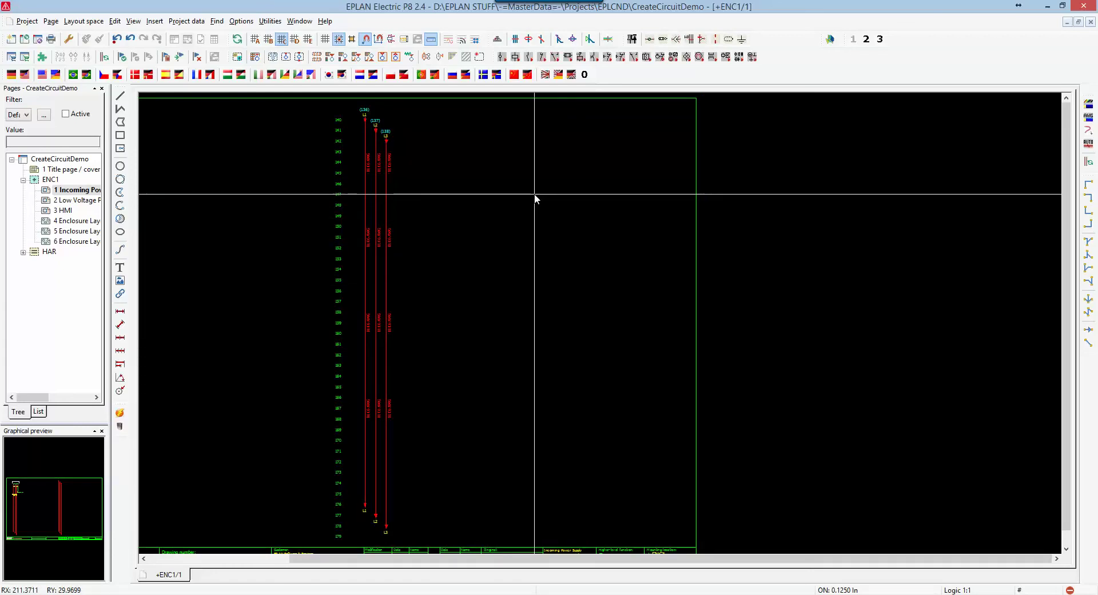
- Browse the symbol library to NFPA Power consumers > Motor with PE, 4 connection points > M3_1
right_click(502, 185)
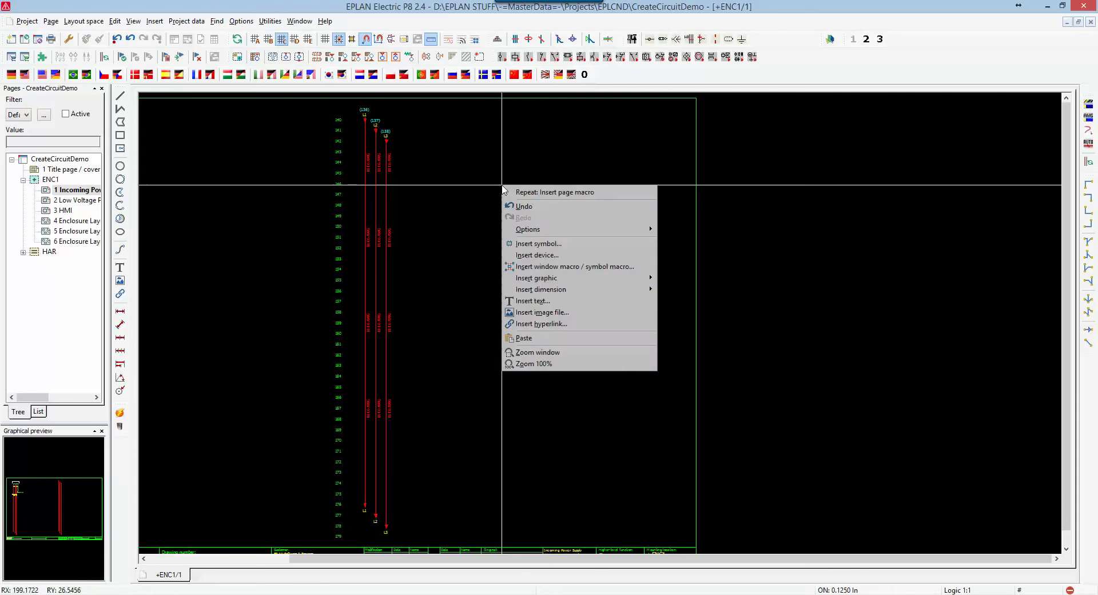
left_click(536, 244)
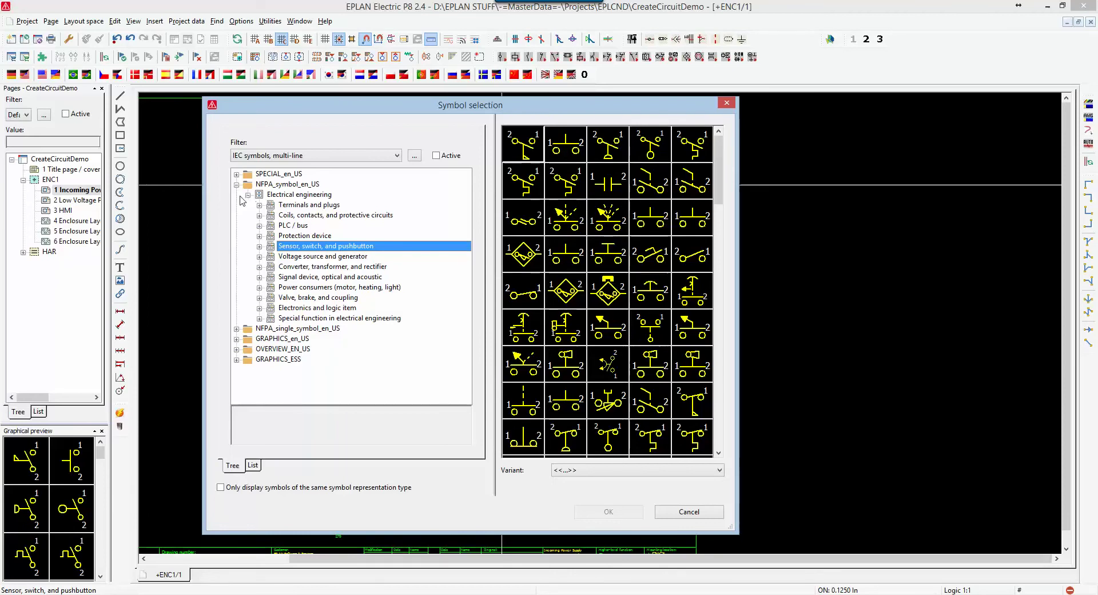
left_click(354, 289)
double_click(355, 288)
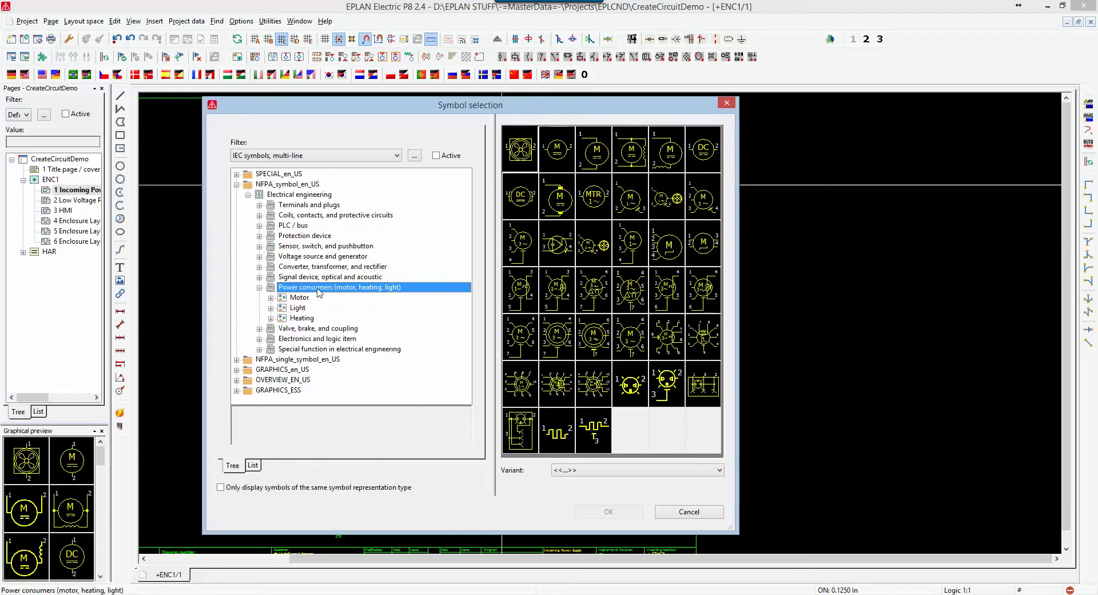
left_click(301, 299)
double_click(300, 298)
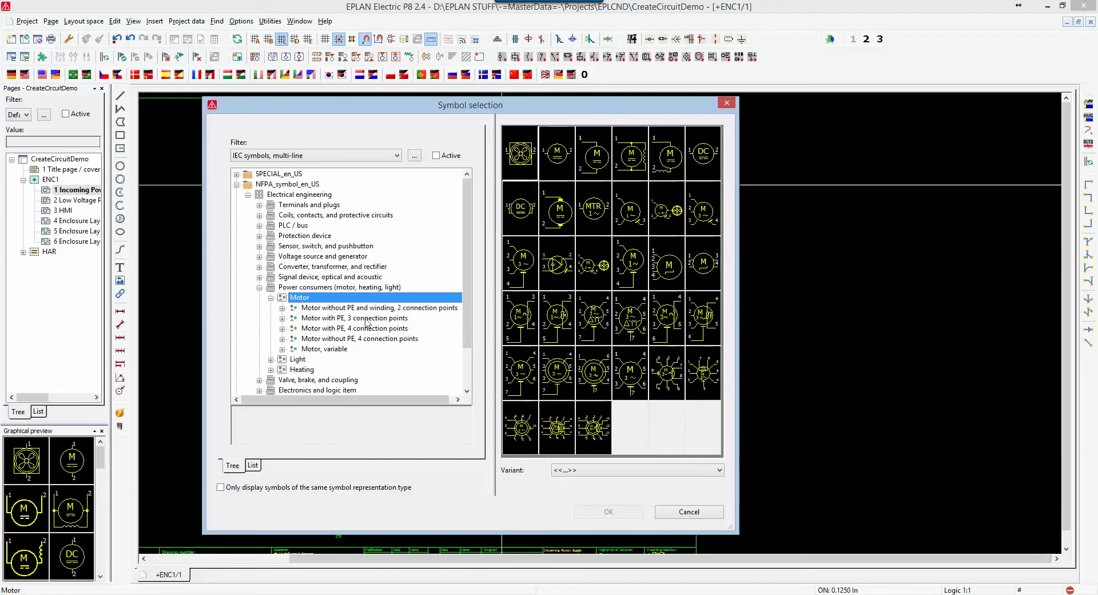
left_click(364, 329)
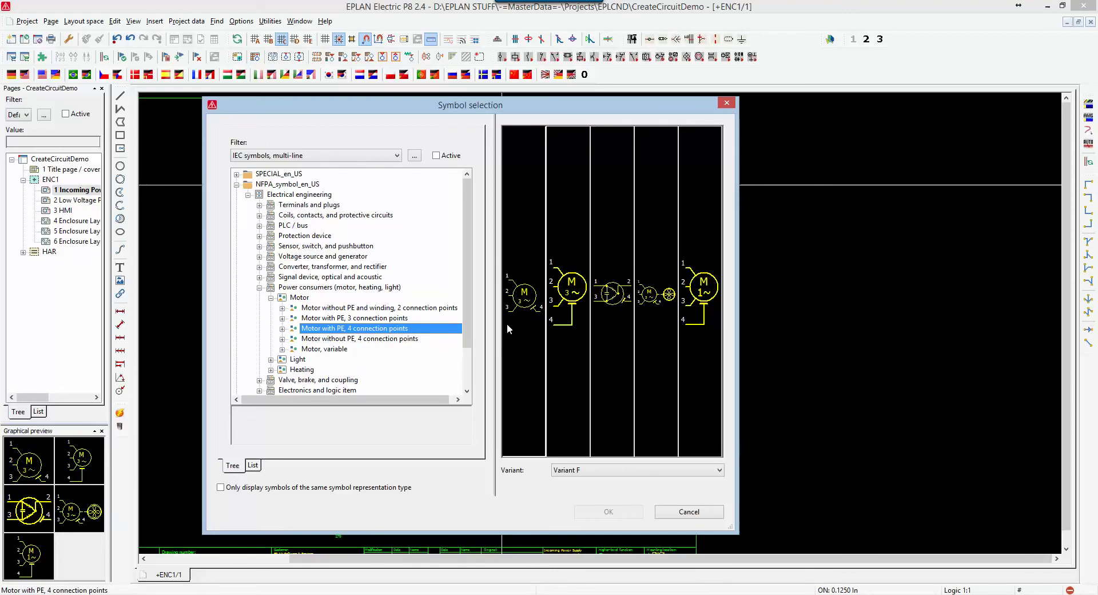
double_click(365, 330)
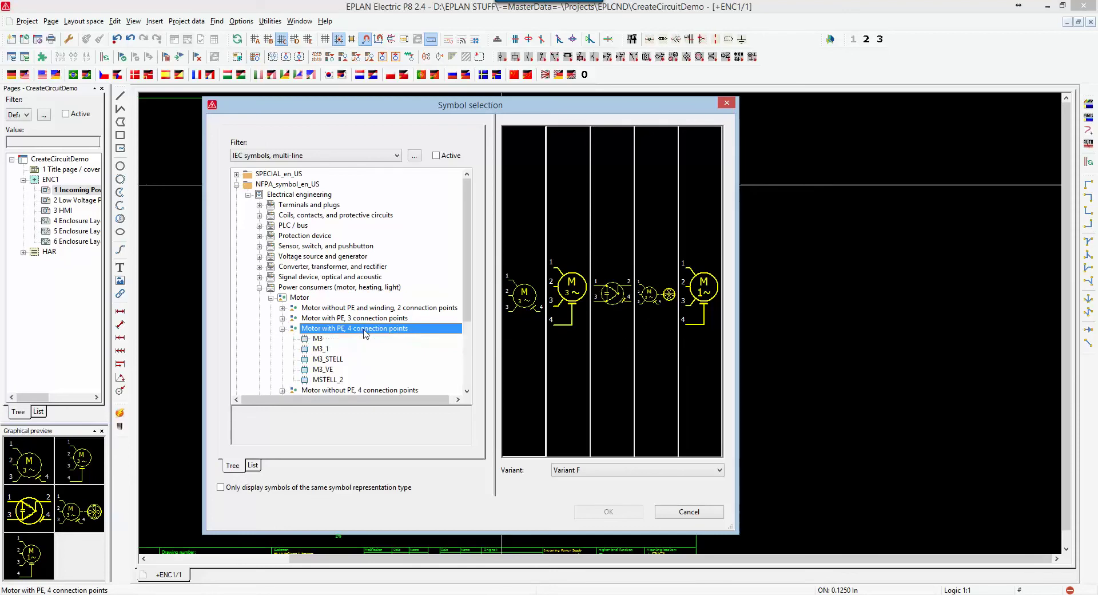
left_click(314, 349)
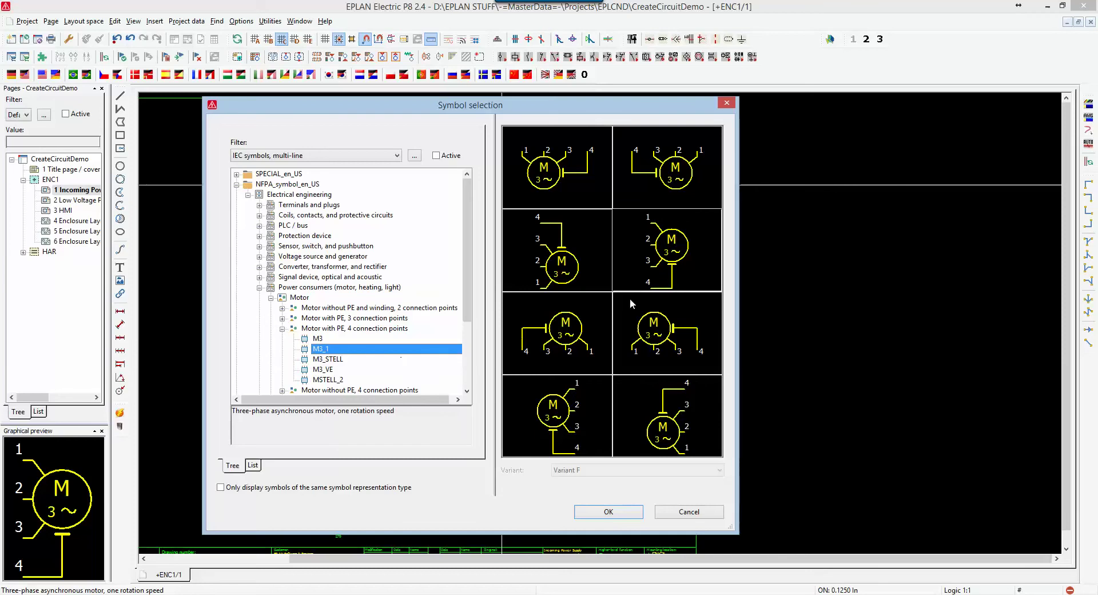
- Compare the M3_1 variants and confirm variant F for placement
left_click(675, 267)
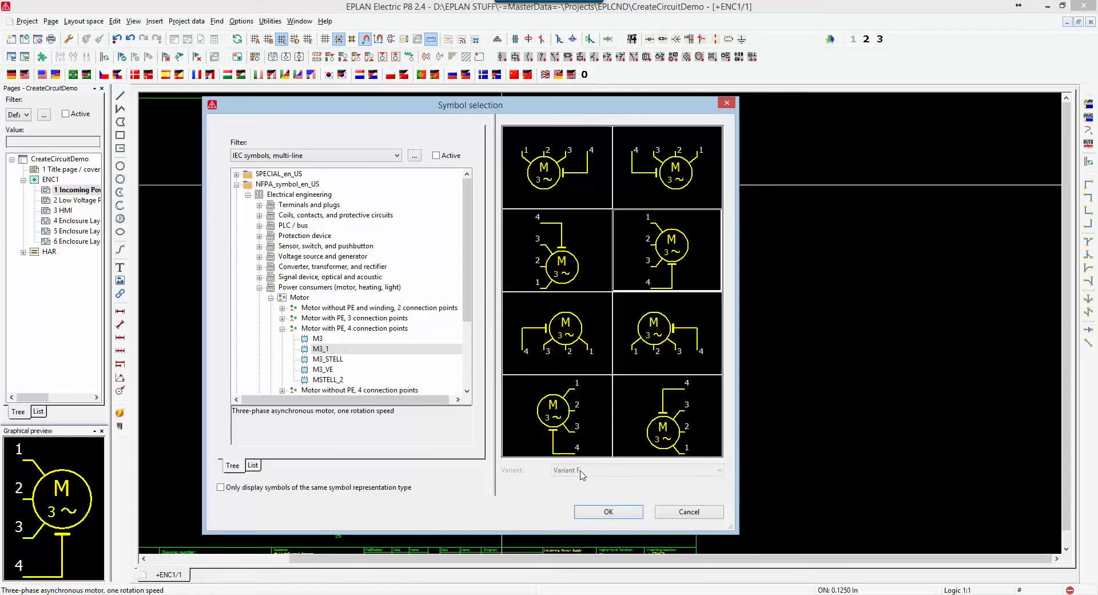
left_click(568, 179)
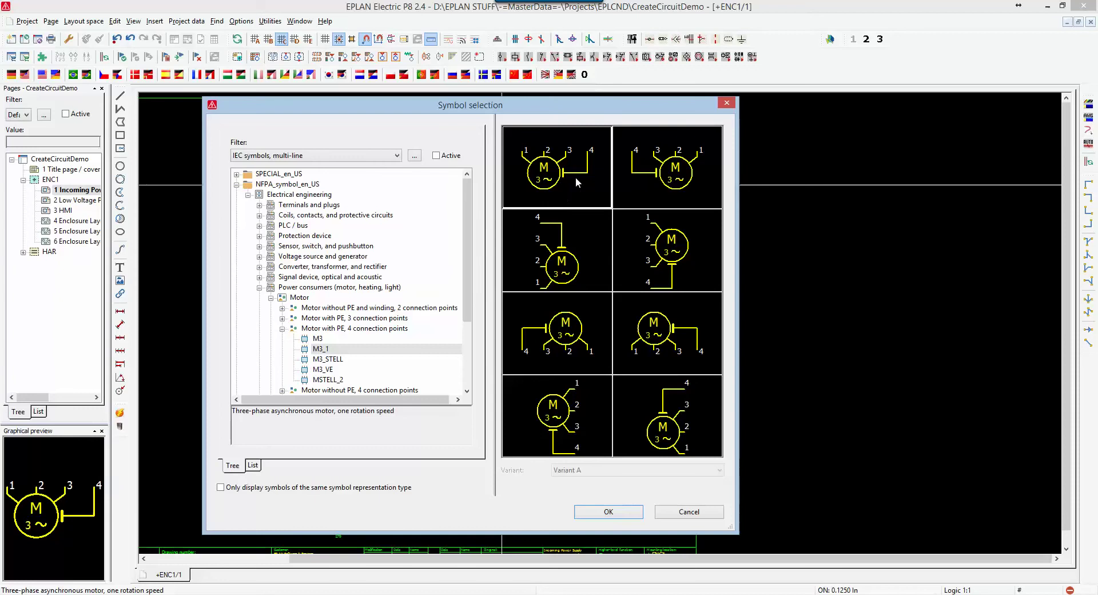
left_click(692, 246)
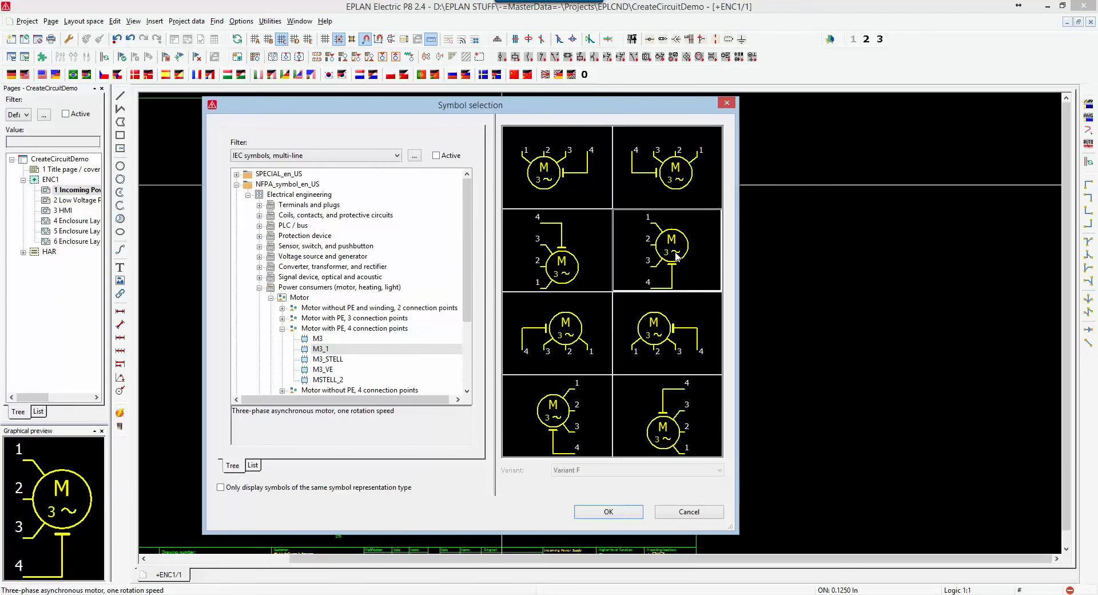
double_click(677, 255)
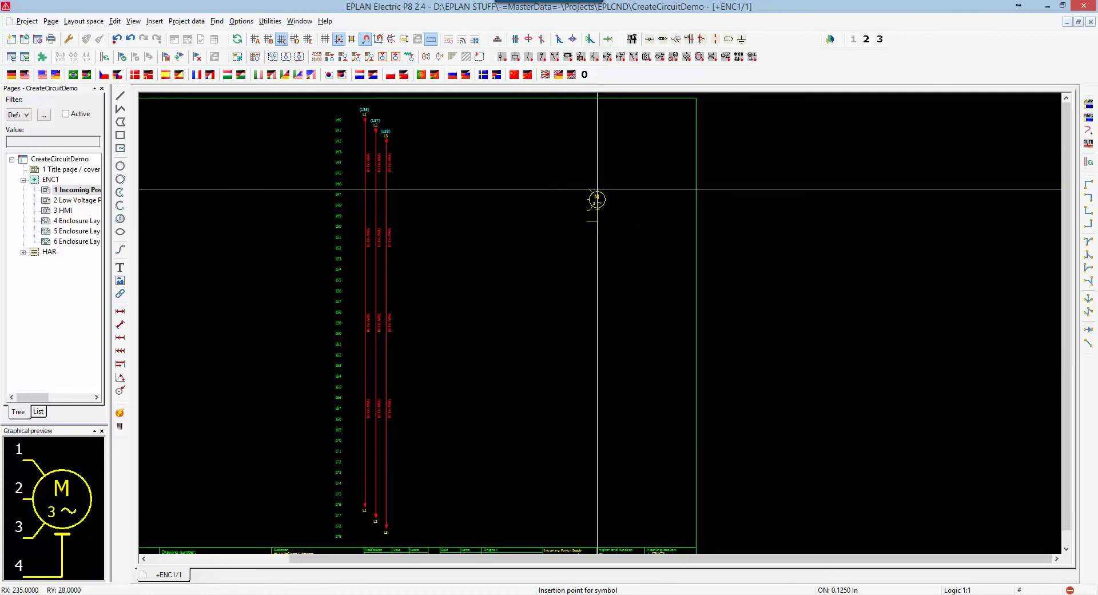
- Switch to a 0.5 in grid, change the motor's variant, and place MTR146 right of the supply wires
left_click(309, 39)
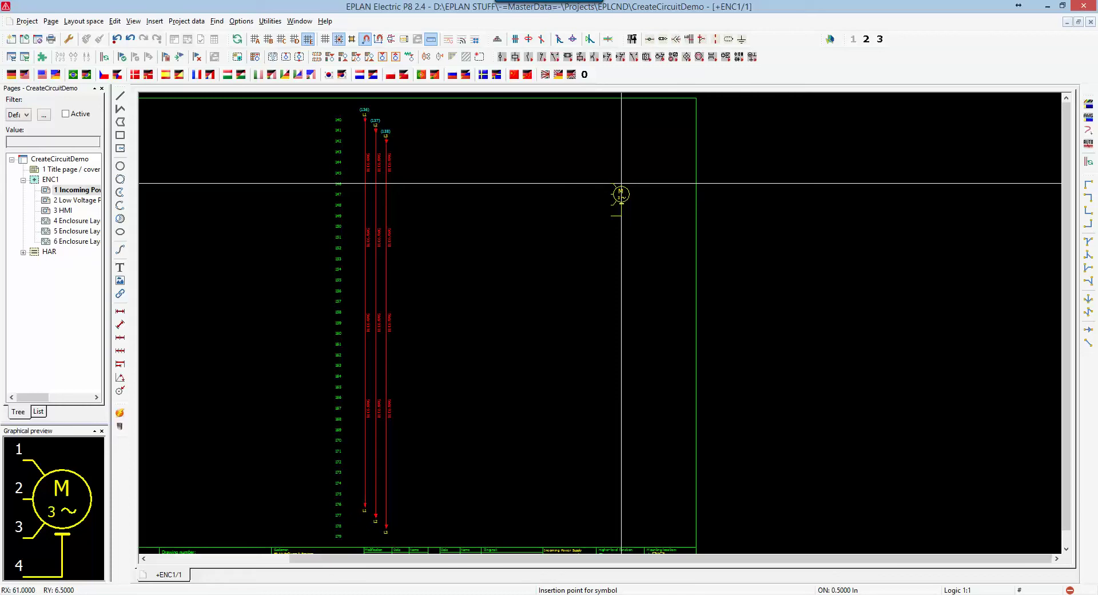
key("Tab")
key("Tab")
key("Tab")
key("Tab")
key("Tab")
key("Tab")
key("Tab")
key("Tab")
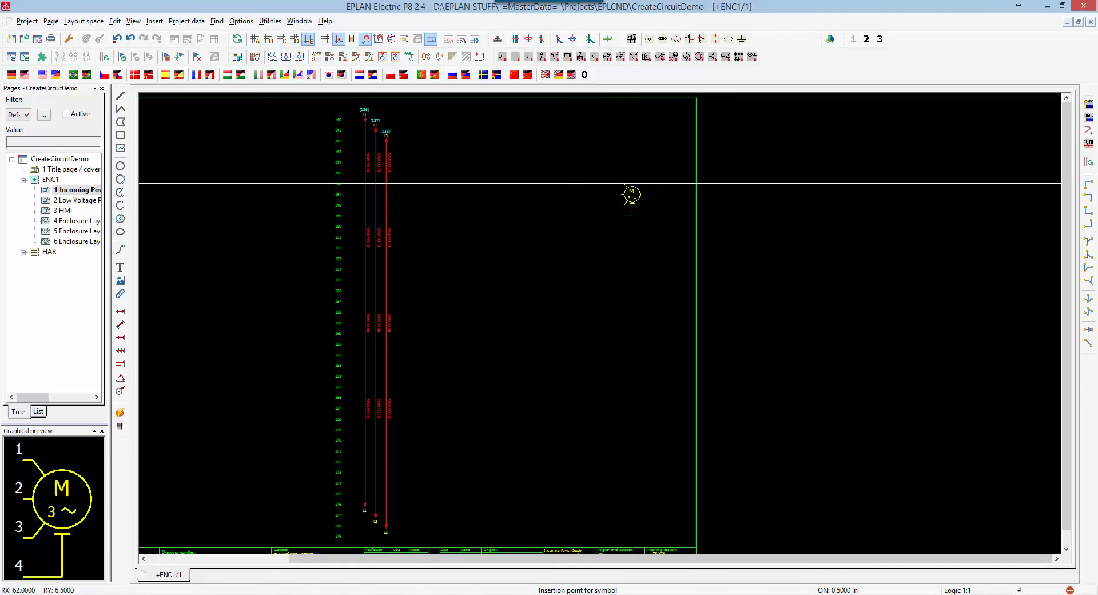
left_click(632, 183)
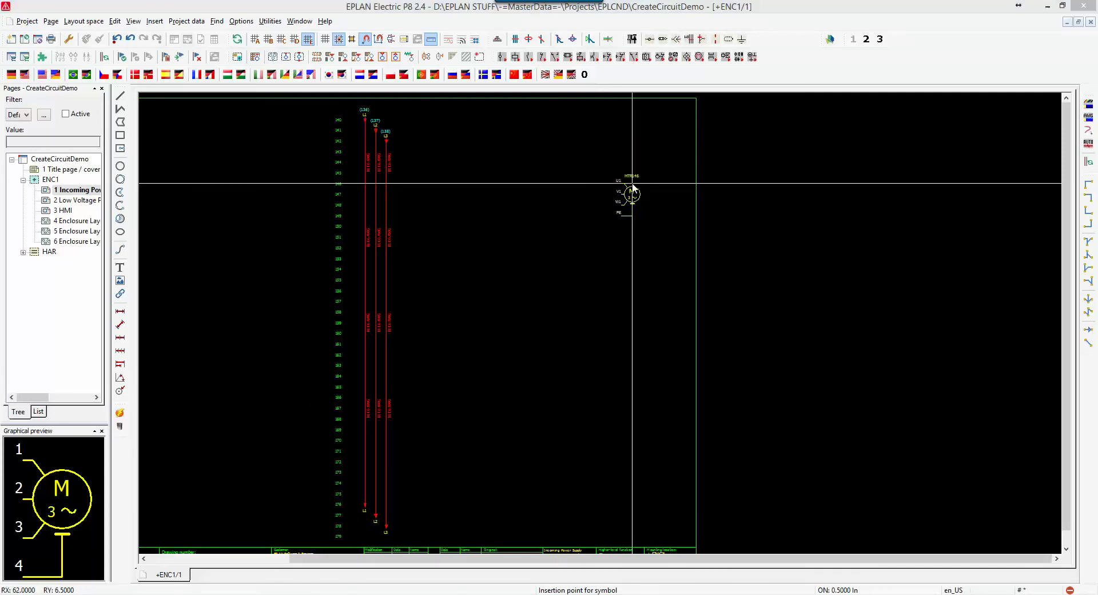
- Reposition the motor Properties dialog and inspect the MTR146 device tag
left_click_drag(669, 117, 613, 110)
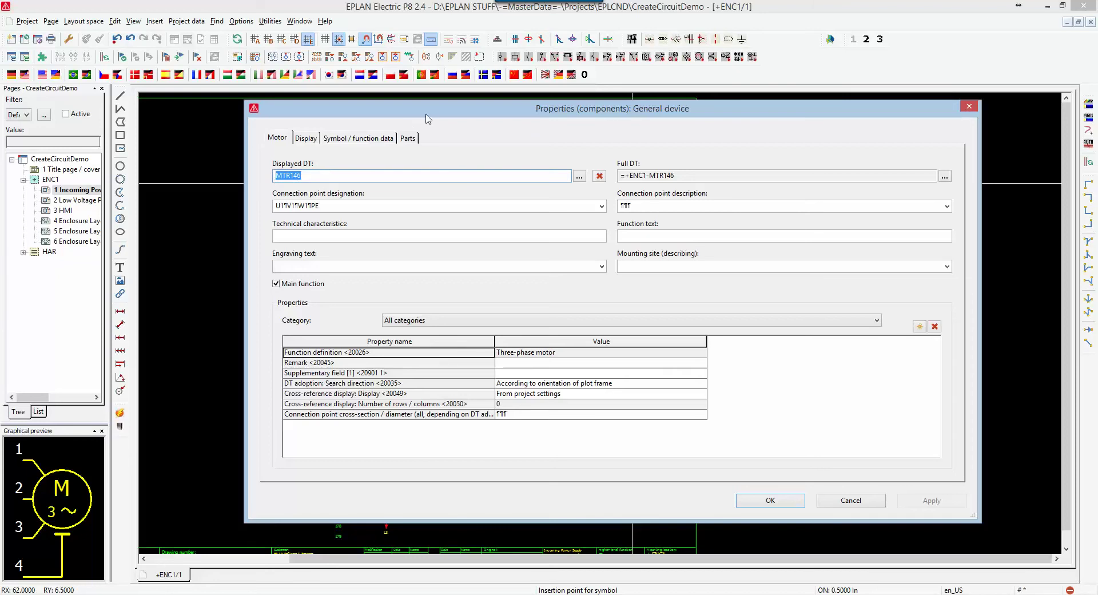
left_click_drag(429, 115, 470, 205)
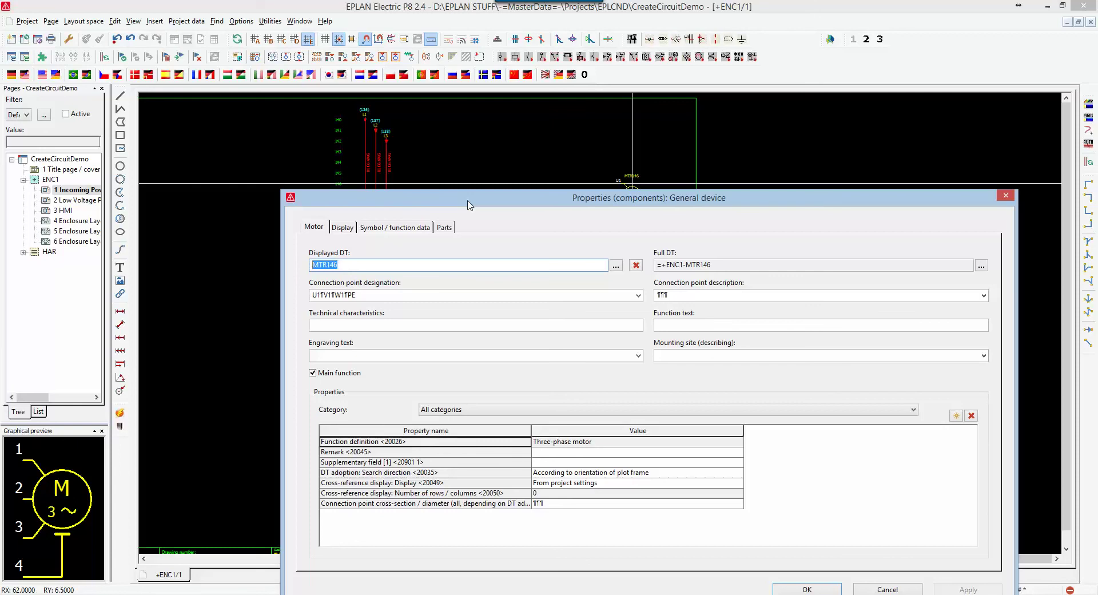
left_click_drag(468, 205, 395, 115)
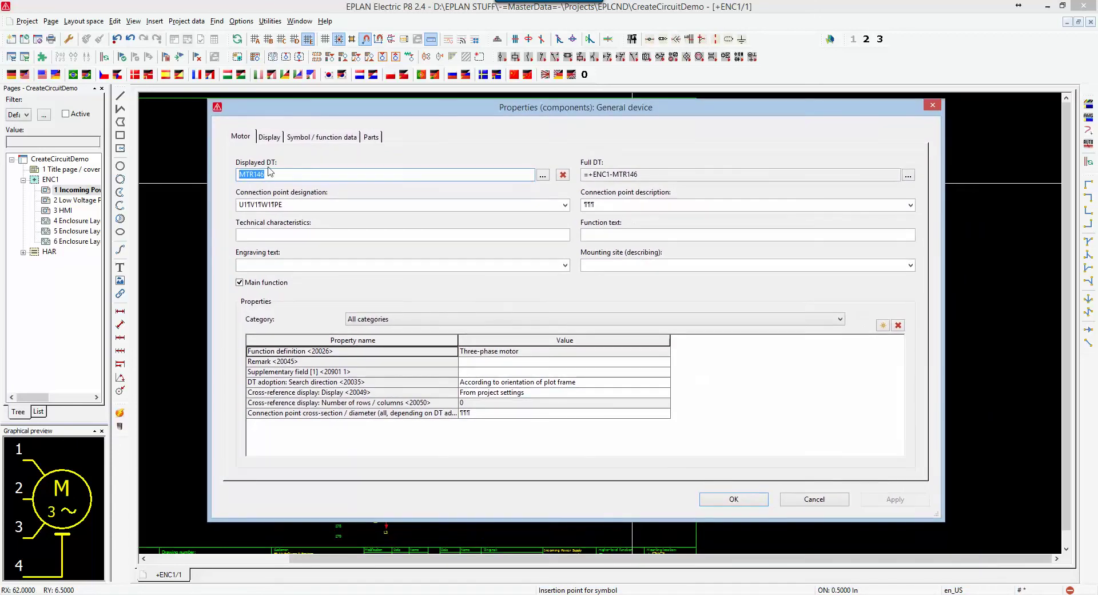
left_click_drag(239, 175, 254, 175)
left_click(289, 175)
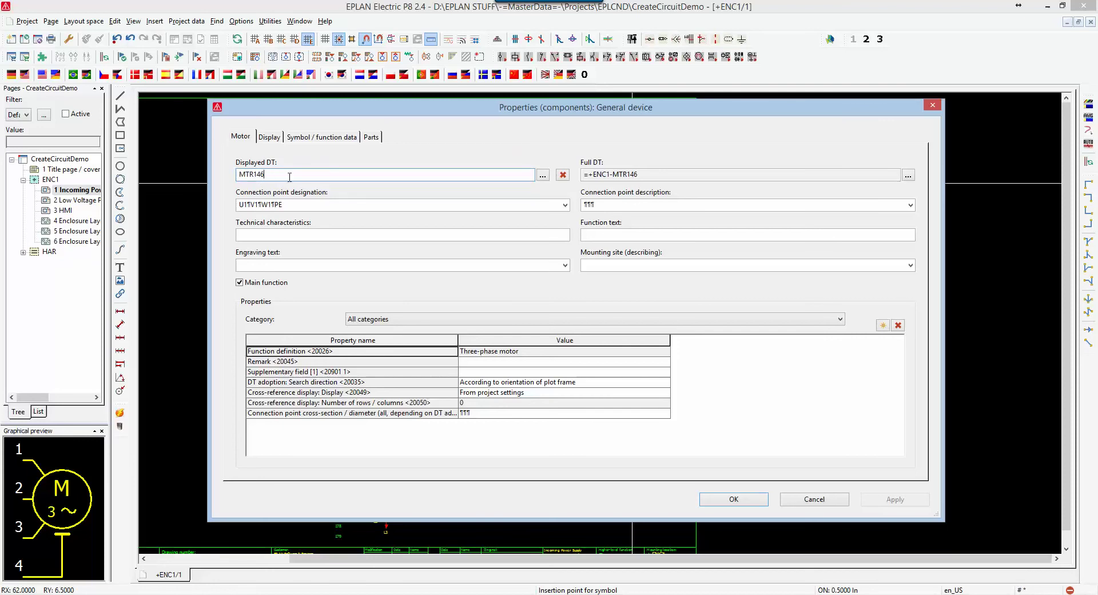
- Overwrite the motor's connection point designations with 1, 2, 3, GND
left_click(316, 204)
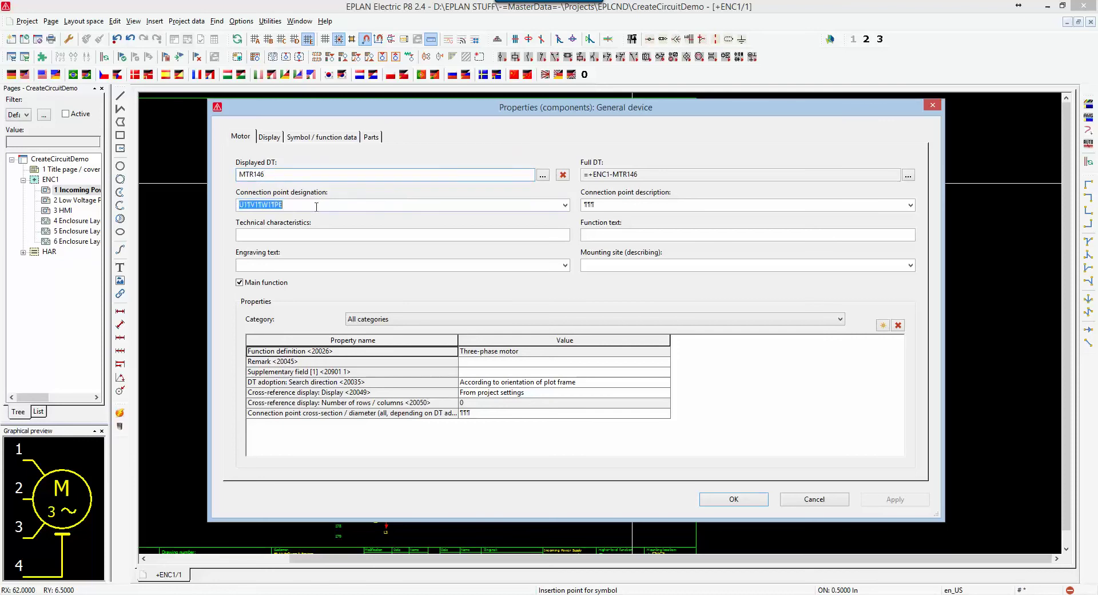
left_click(565, 206)
left_click(428, 207)
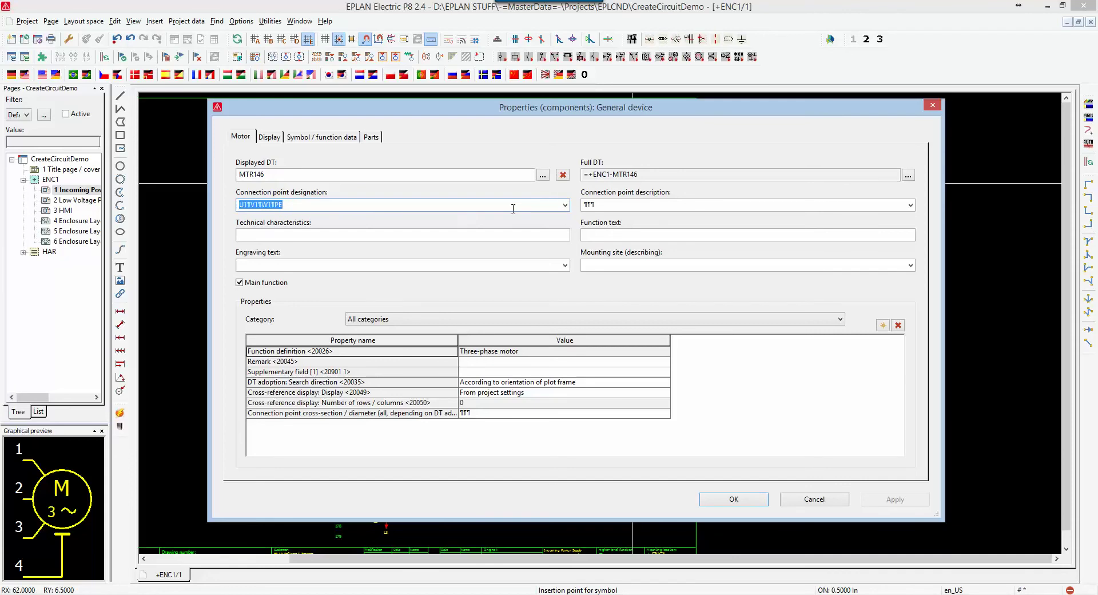
type("1¶2¶3¶GND")
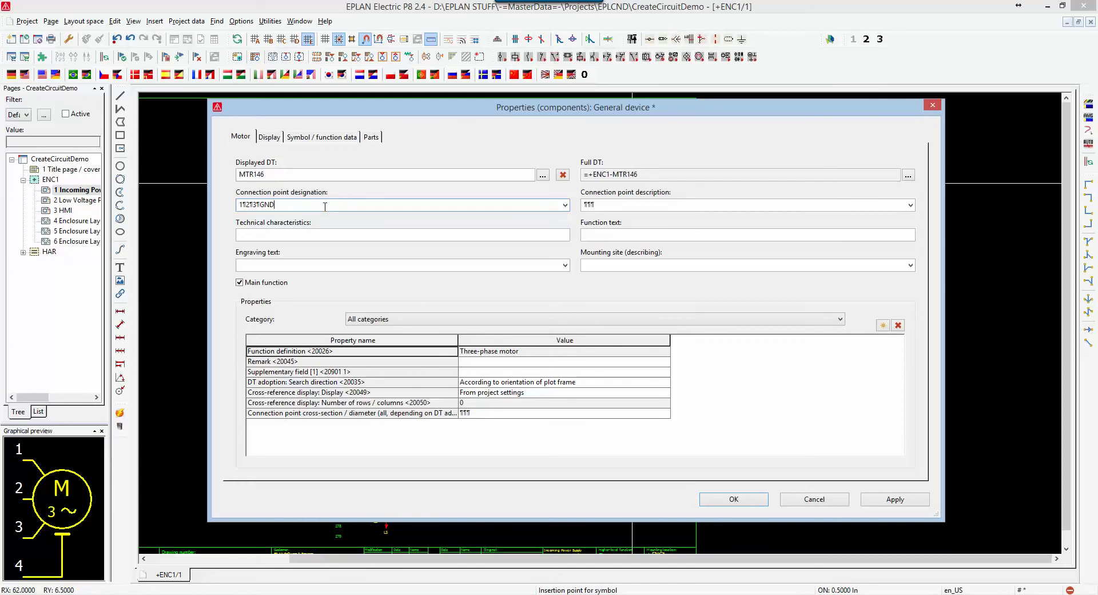
left_click(329, 234)
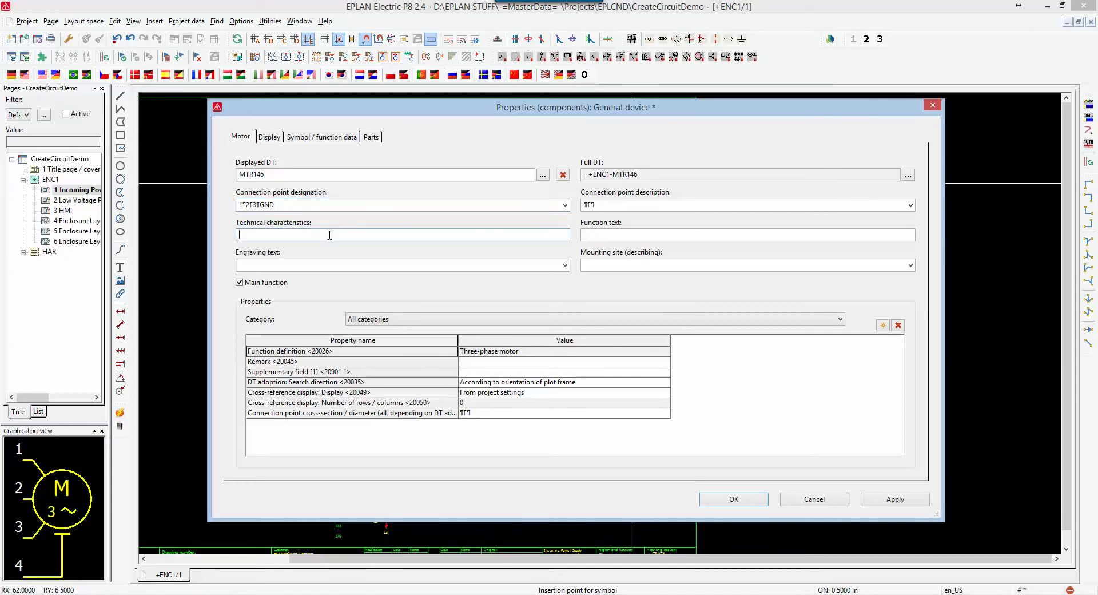
right_click(639, 235)
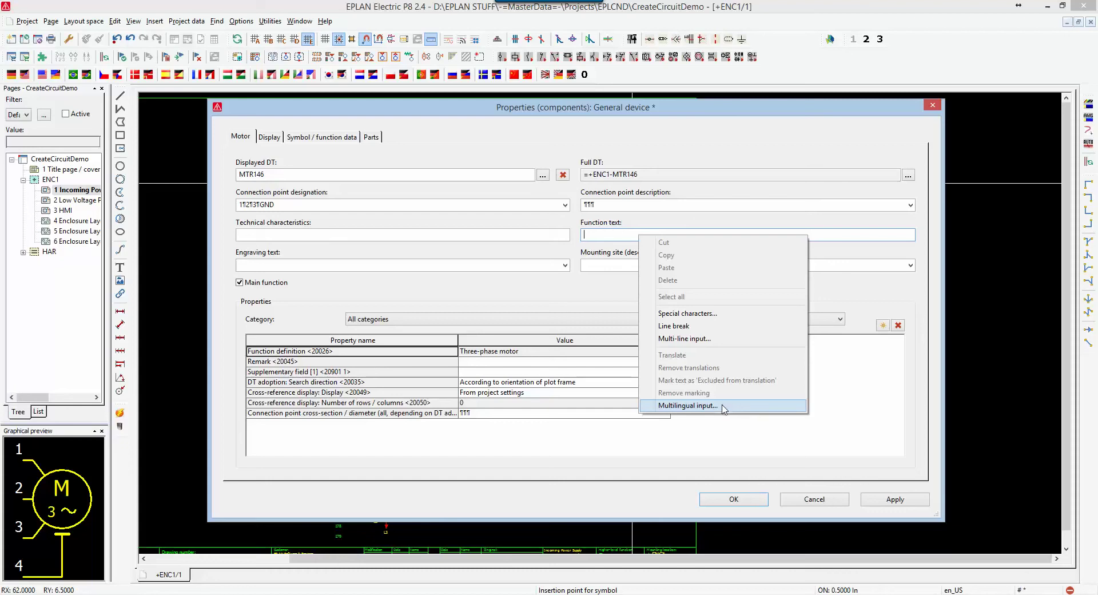
left_click(621, 237)
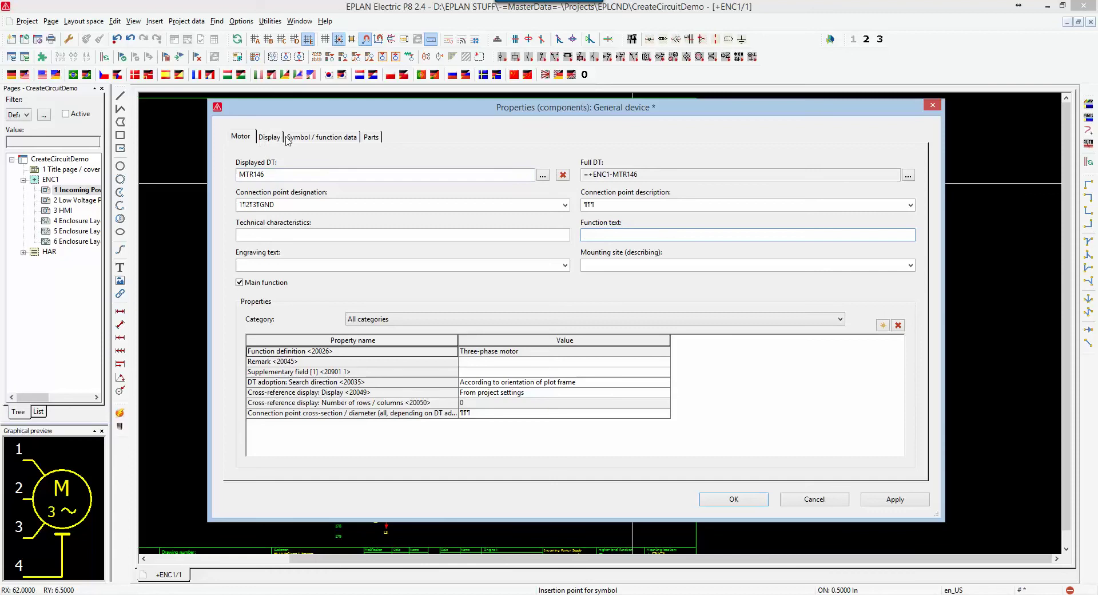
- Show the motor's Display settings, then its symbol data: NFPA_symbol_en_US, M3_1, variant F
left_click(269, 139)
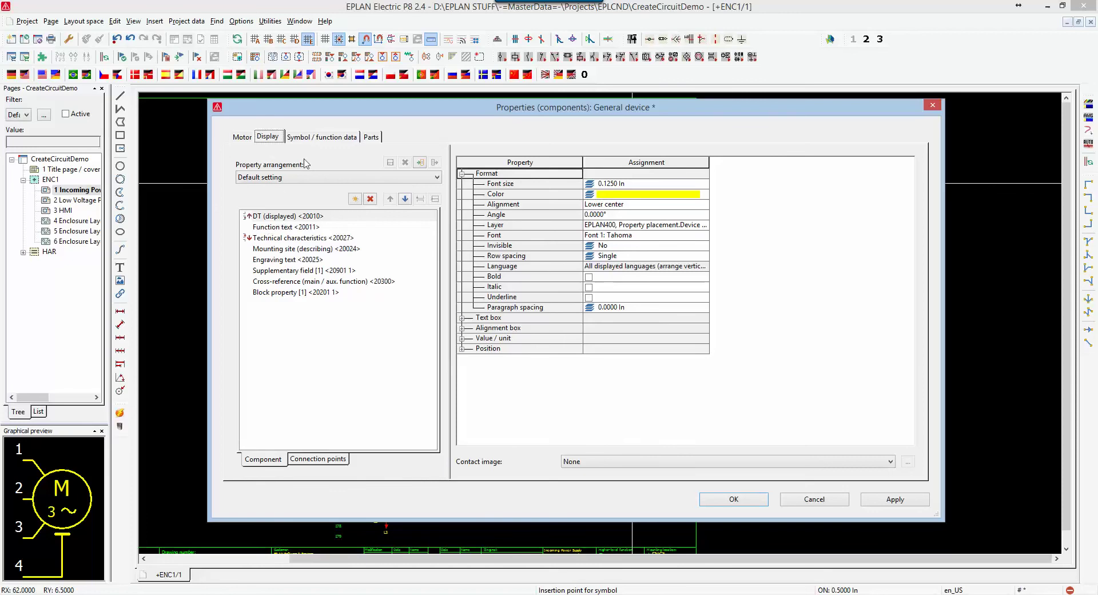
left_click(326, 139)
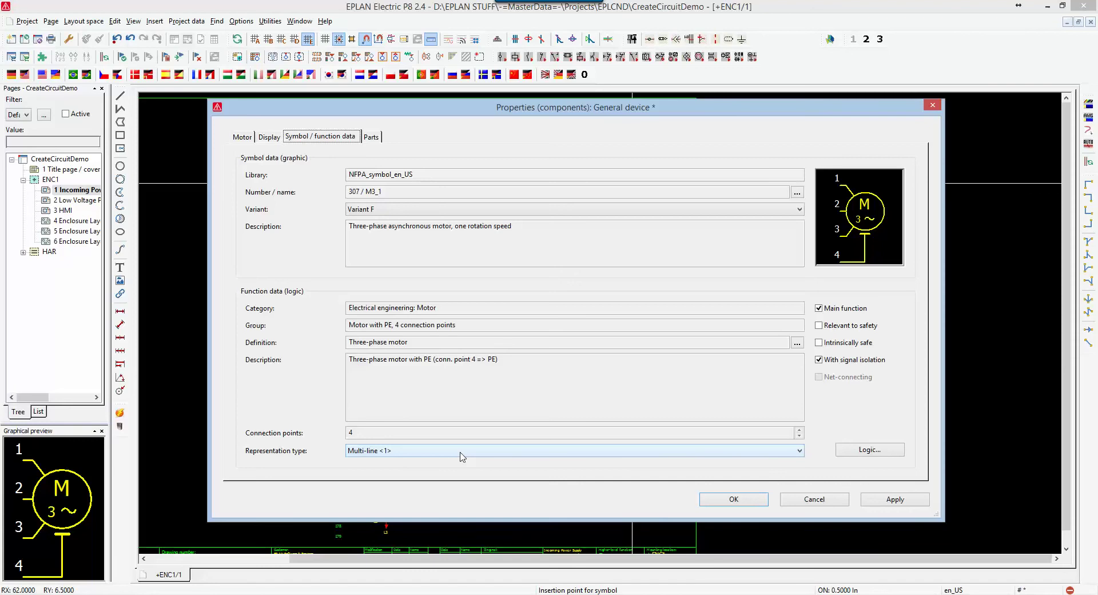
- Set the motor's representation type to Multi-line <1> and show its Parts list
left_click(461, 452)
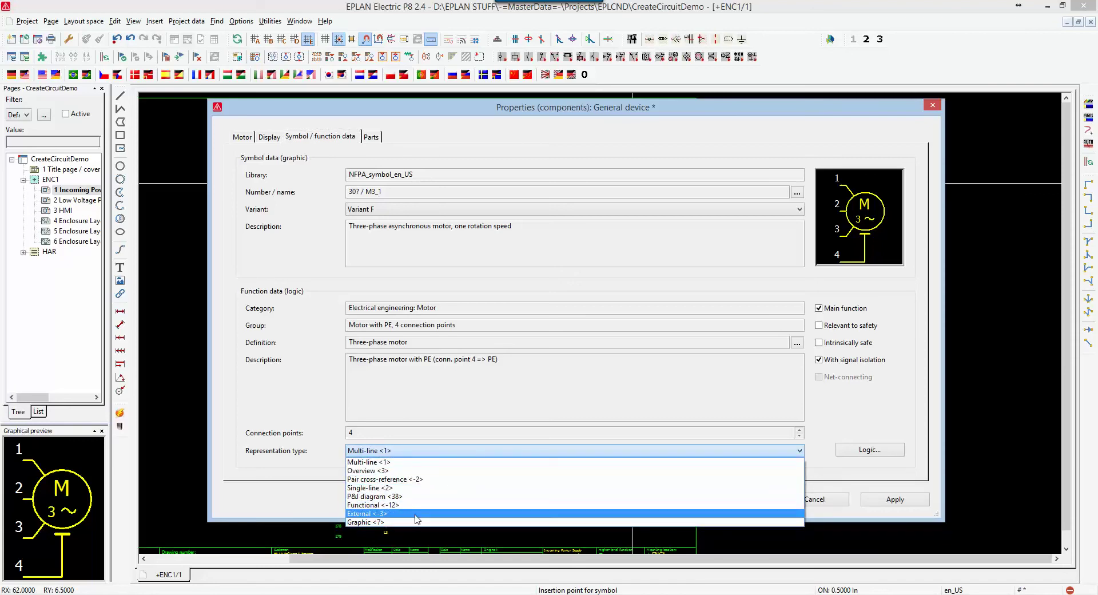
left_click(417, 513)
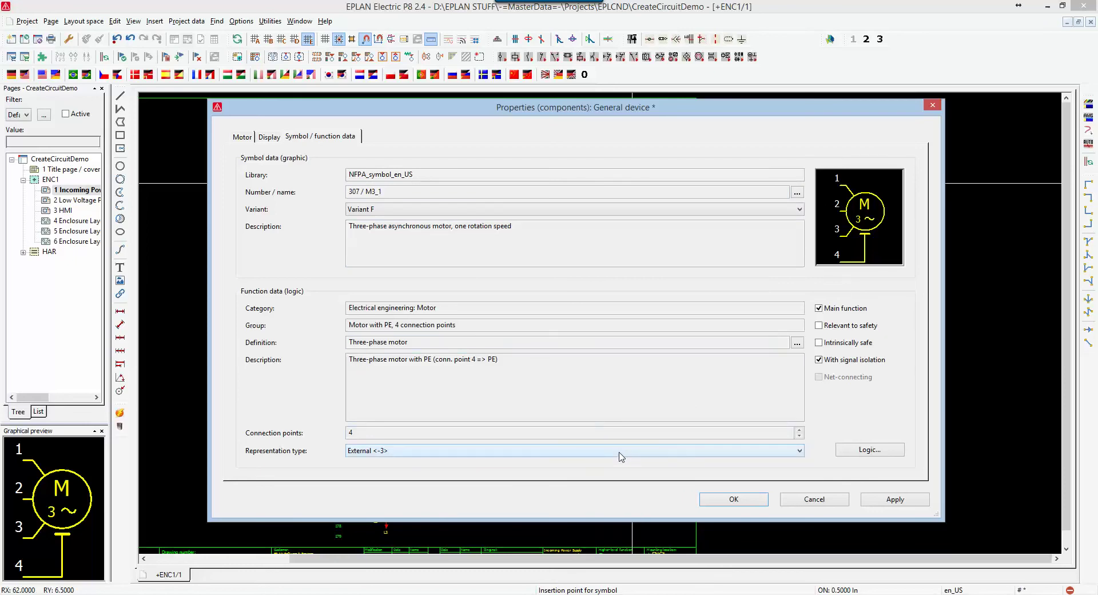
left_click(621, 451)
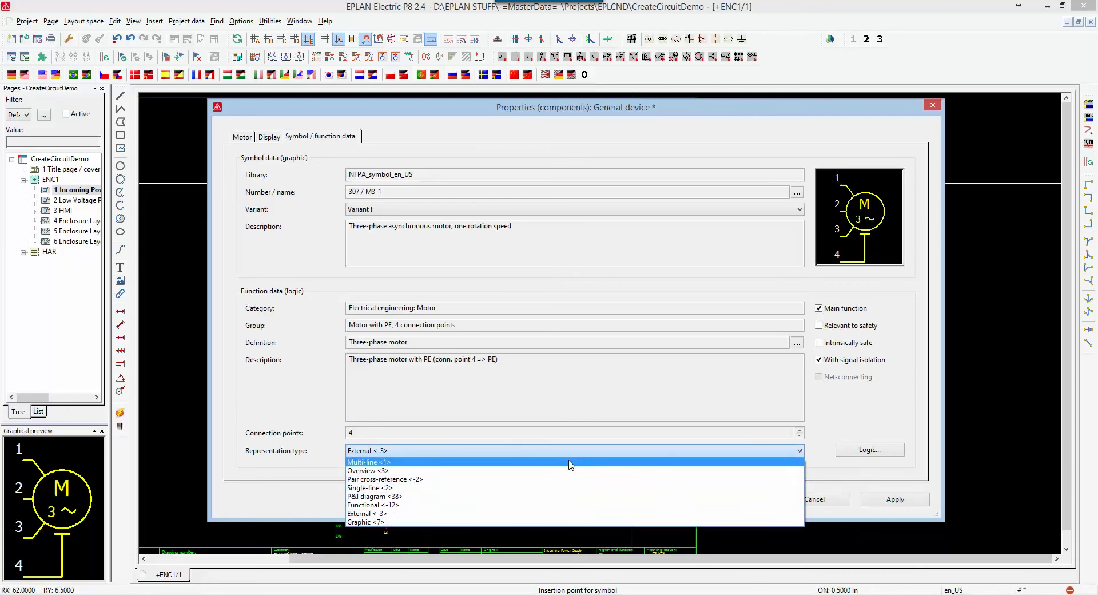
left_click(571, 462)
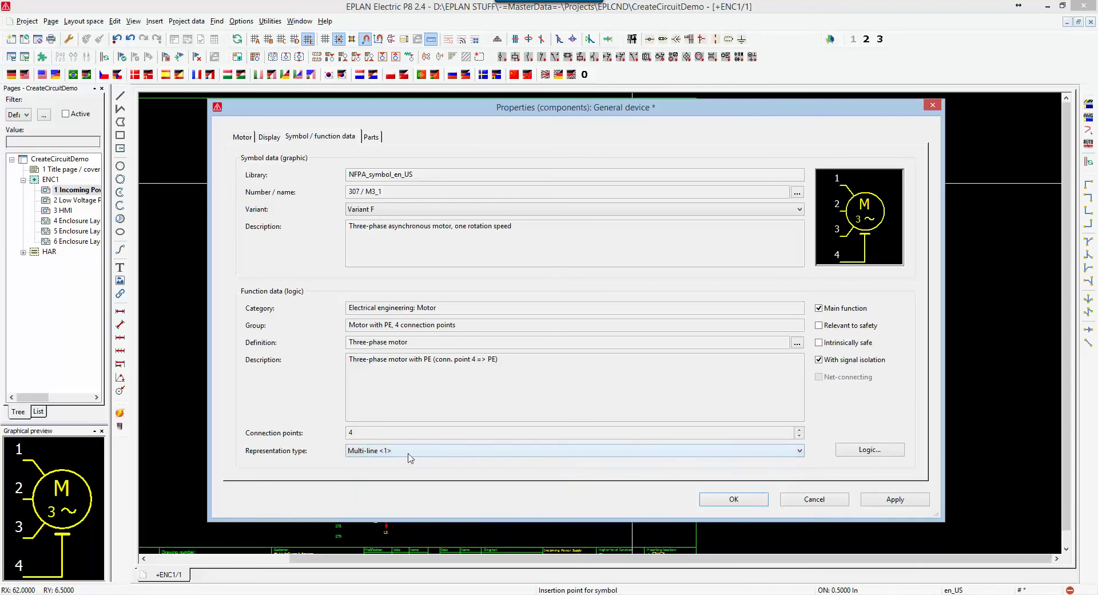
left_click(370, 138)
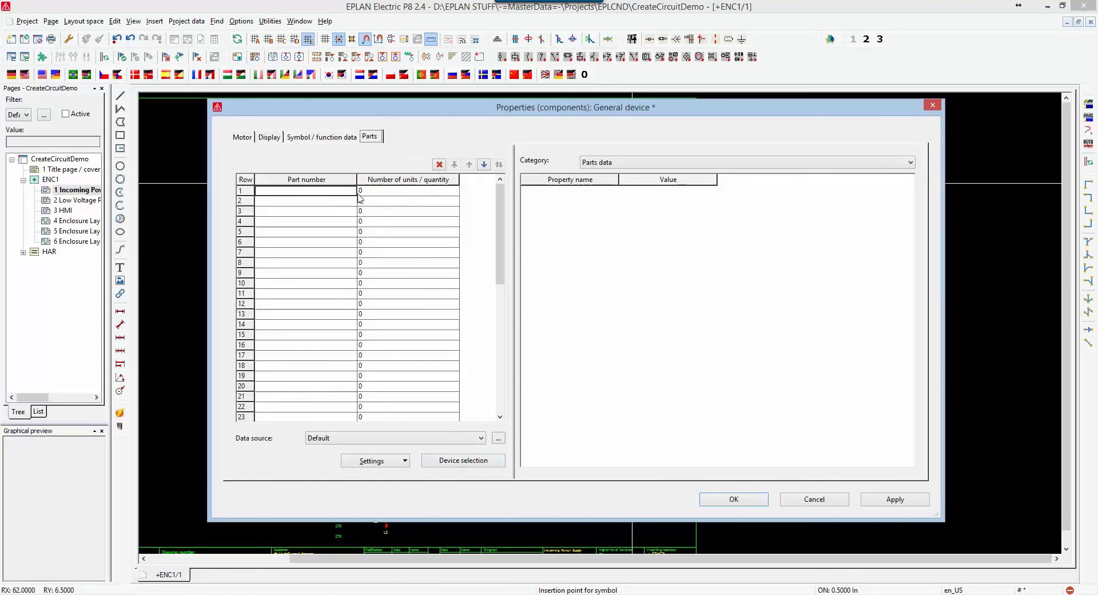
- Save the motor changes, cancel Device selection without a part, and close the properties
left_click(341, 193)
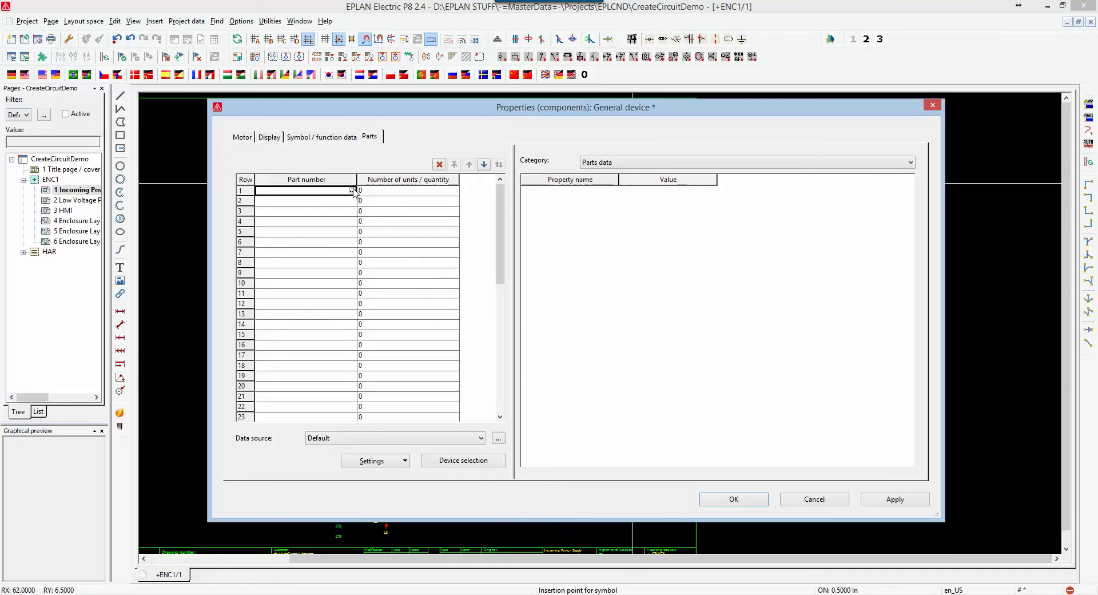
left_click(461, 461)
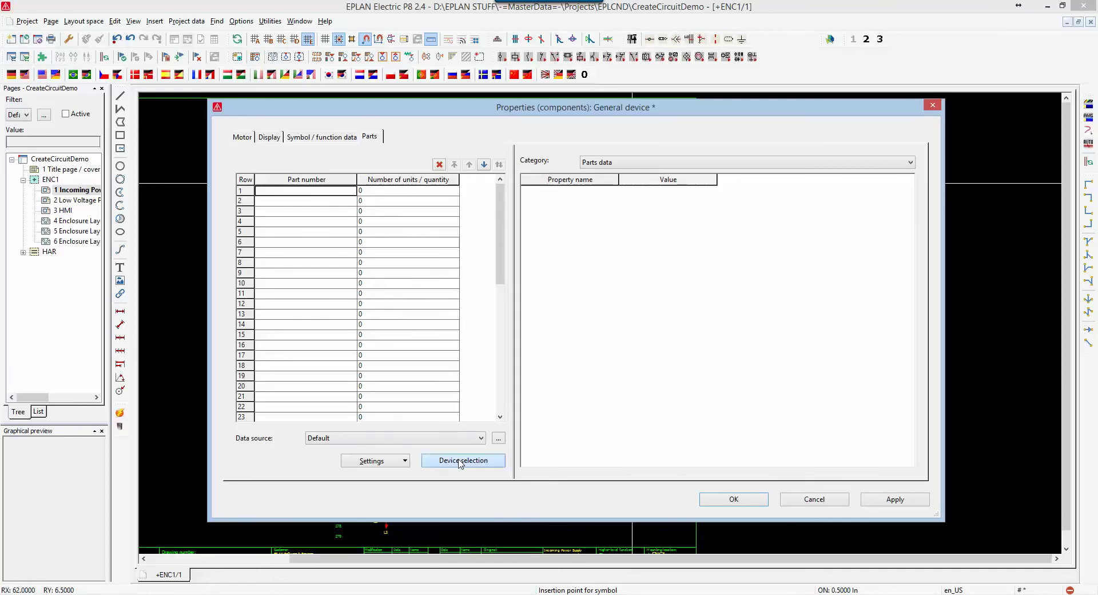
left_click(513, 337)
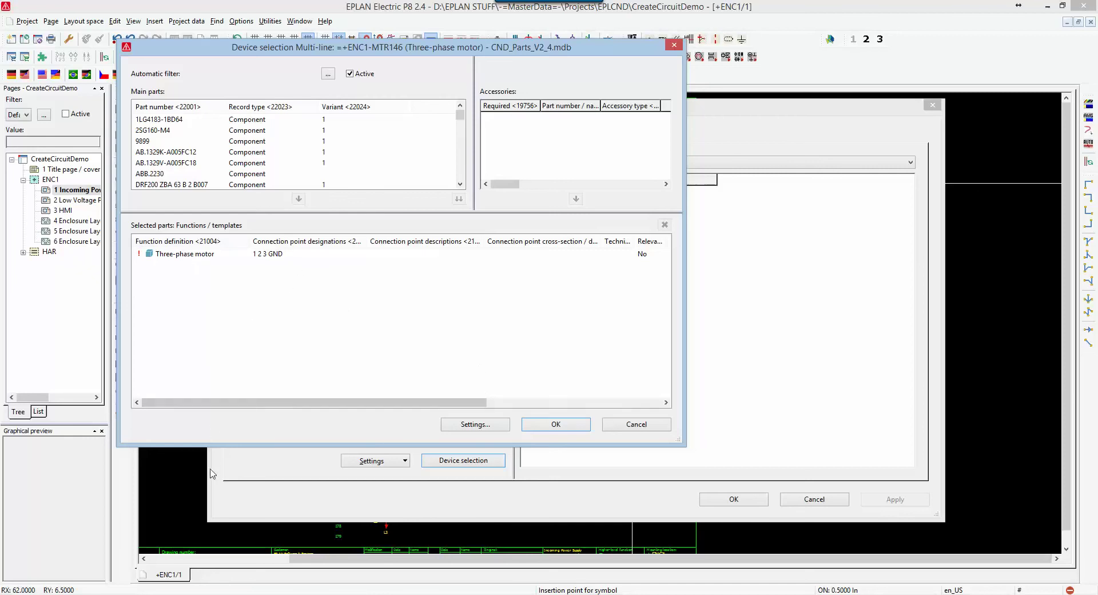
left_click(635, 424)
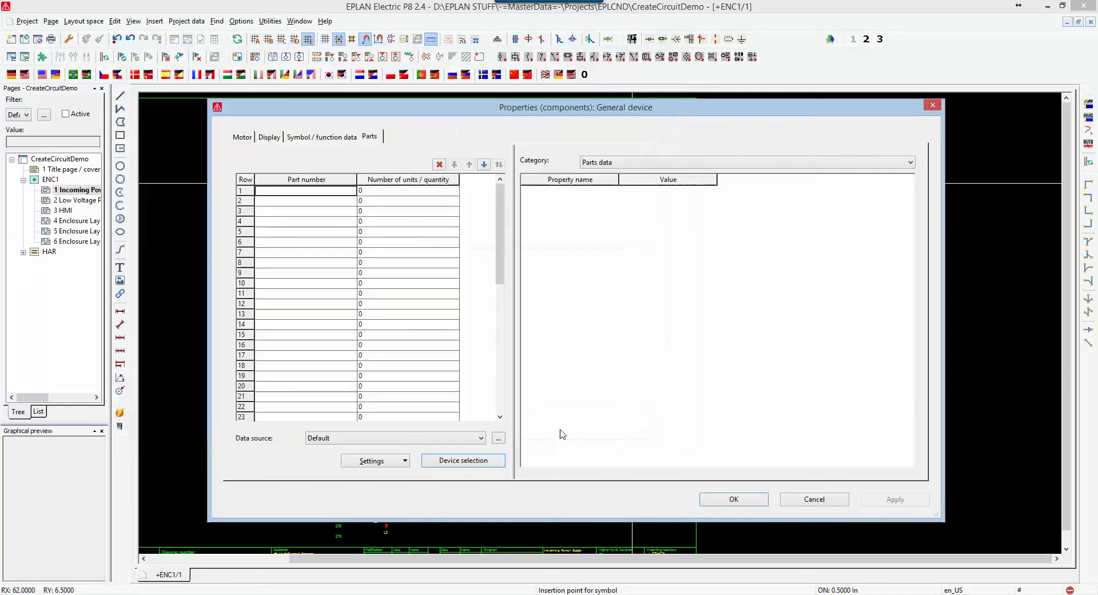
left_click(809, 500)
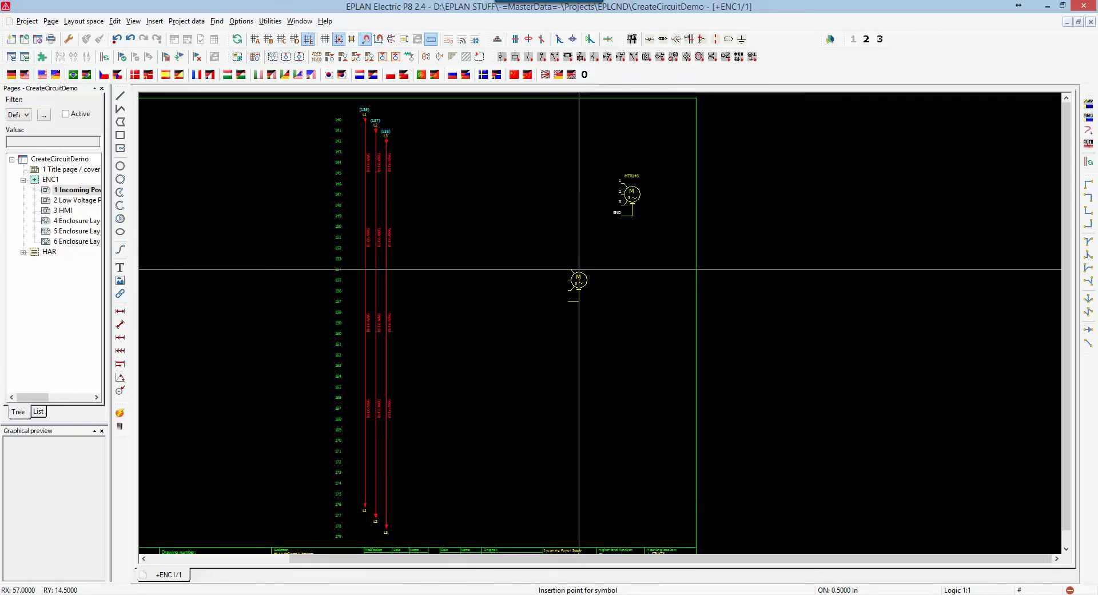
- Choose the first Protection device > Motor overload switch symbol from the library
key("BackSpace")
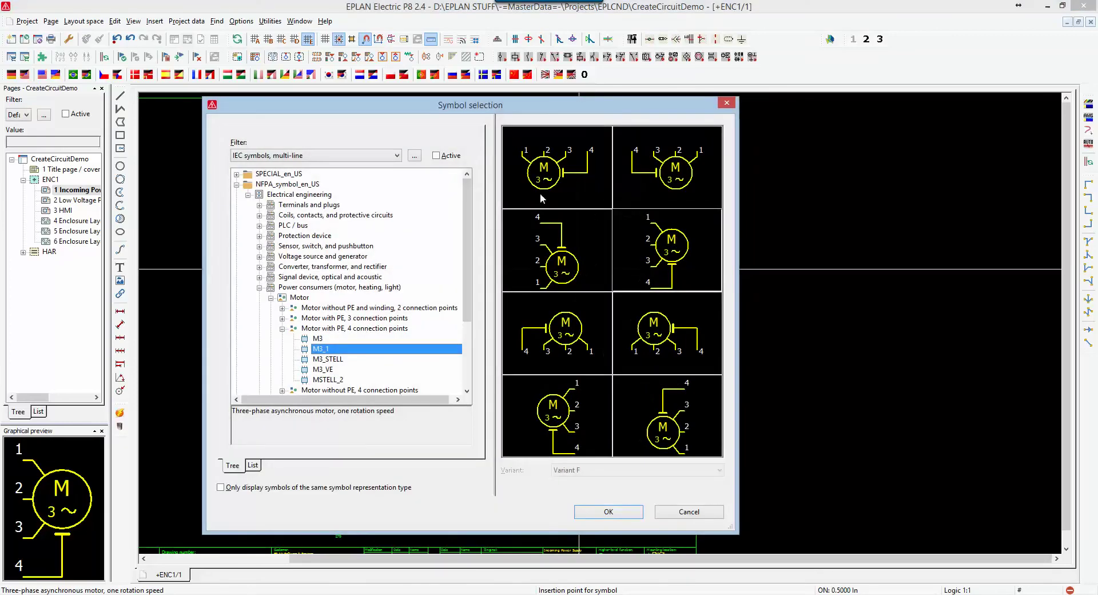
left_click(259, 288)
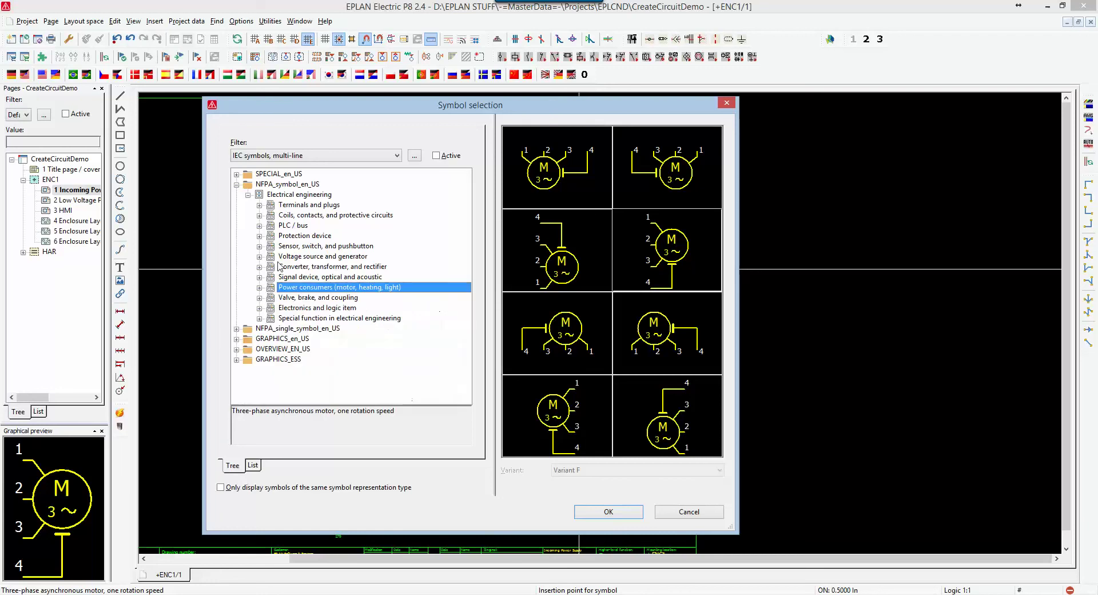
left_click(259, 236)
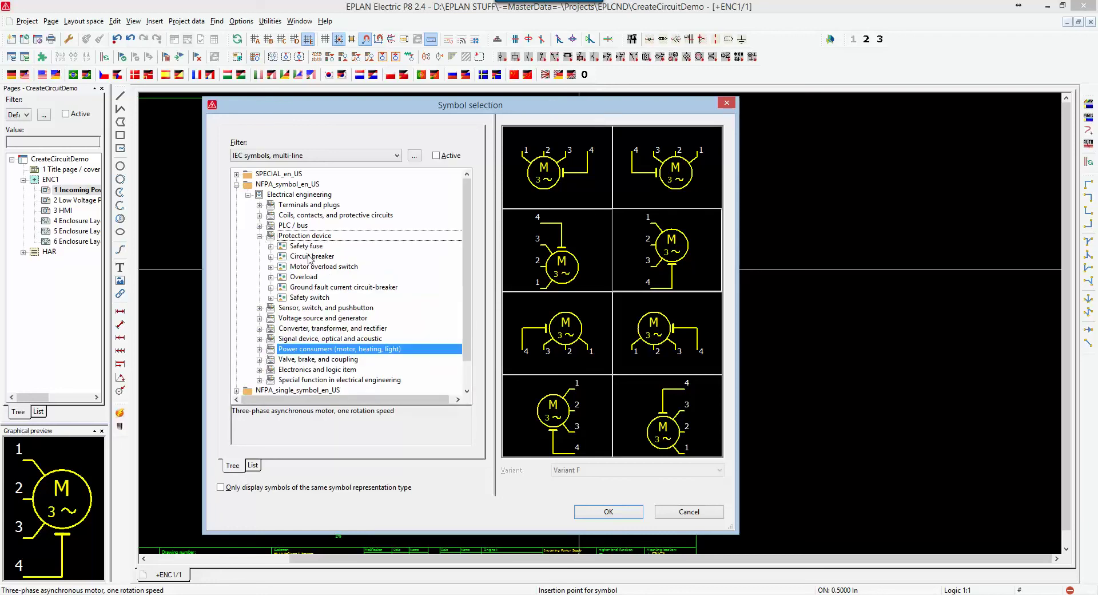
double_click(314, 267)
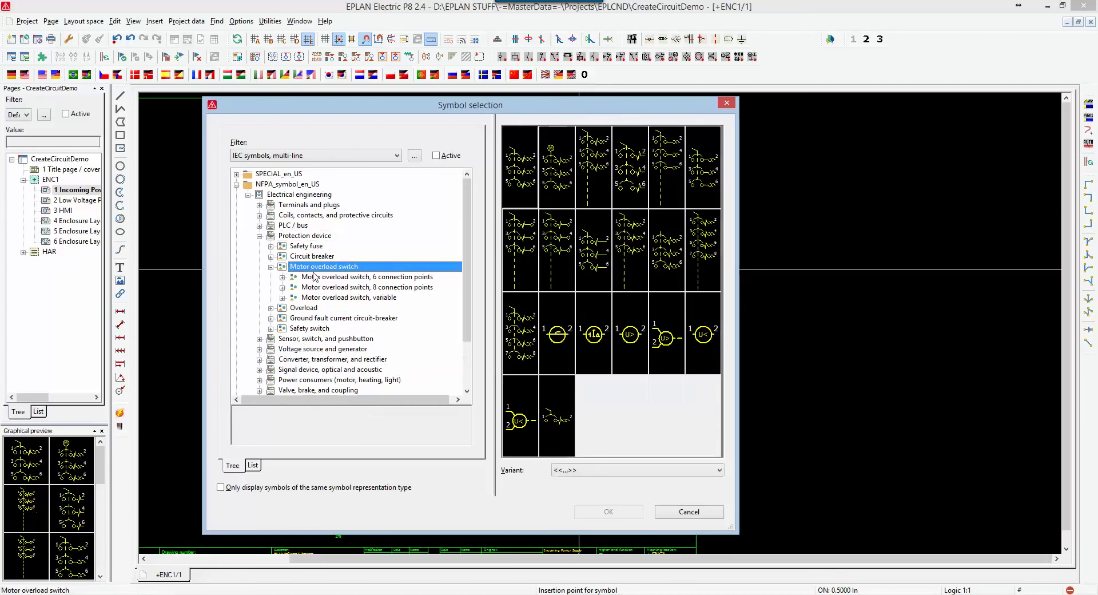
left_click(520, 193)
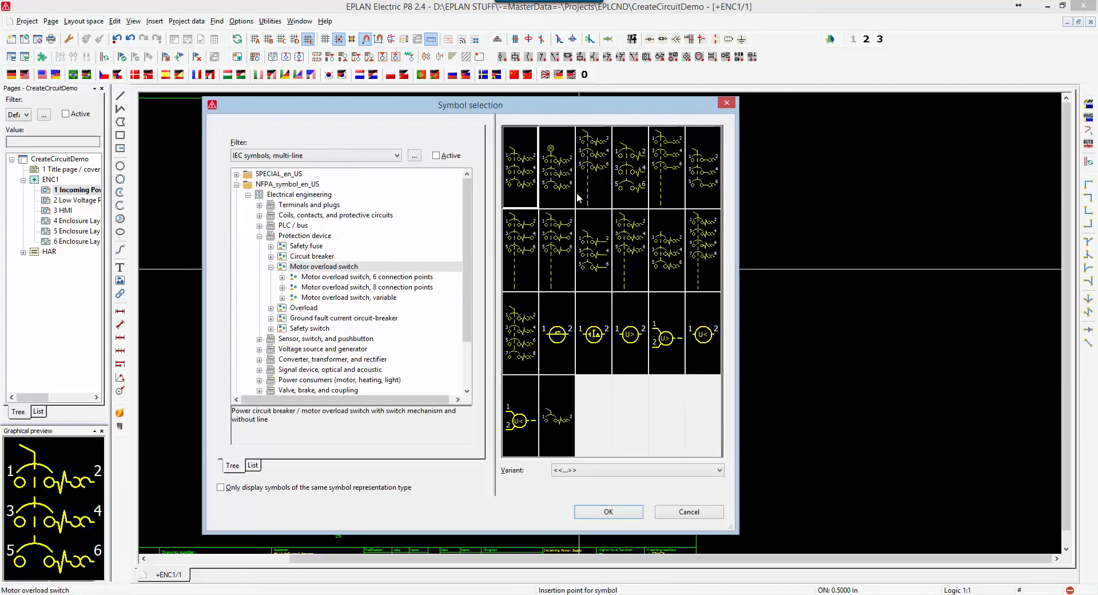
double_click(525, 174)
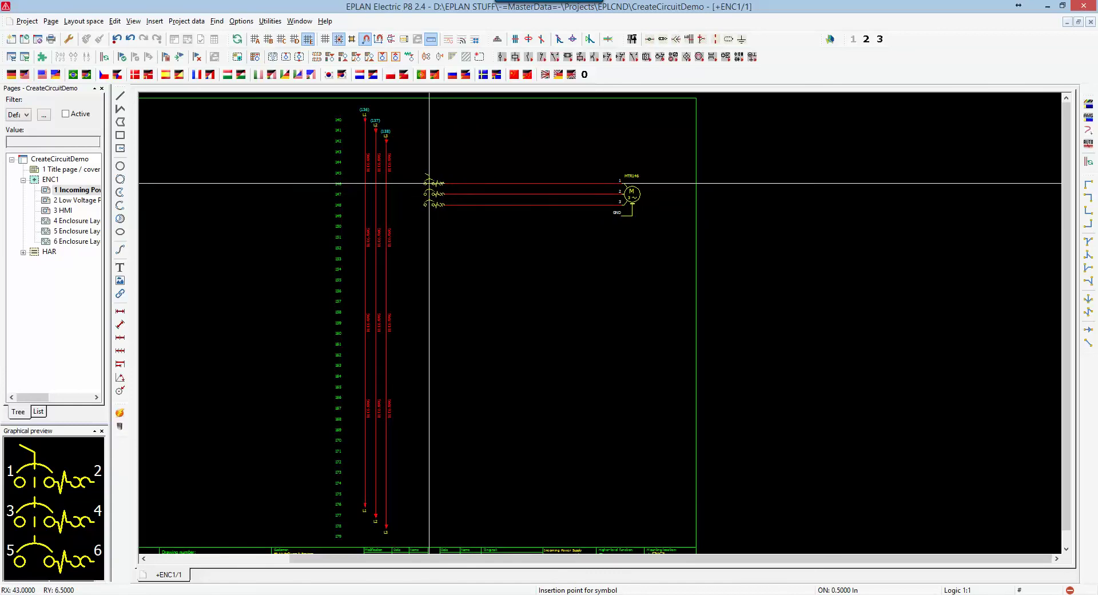
- Place overload switch MOL146.1 on the three motor wires left of MTR146
left_click(429, 183)
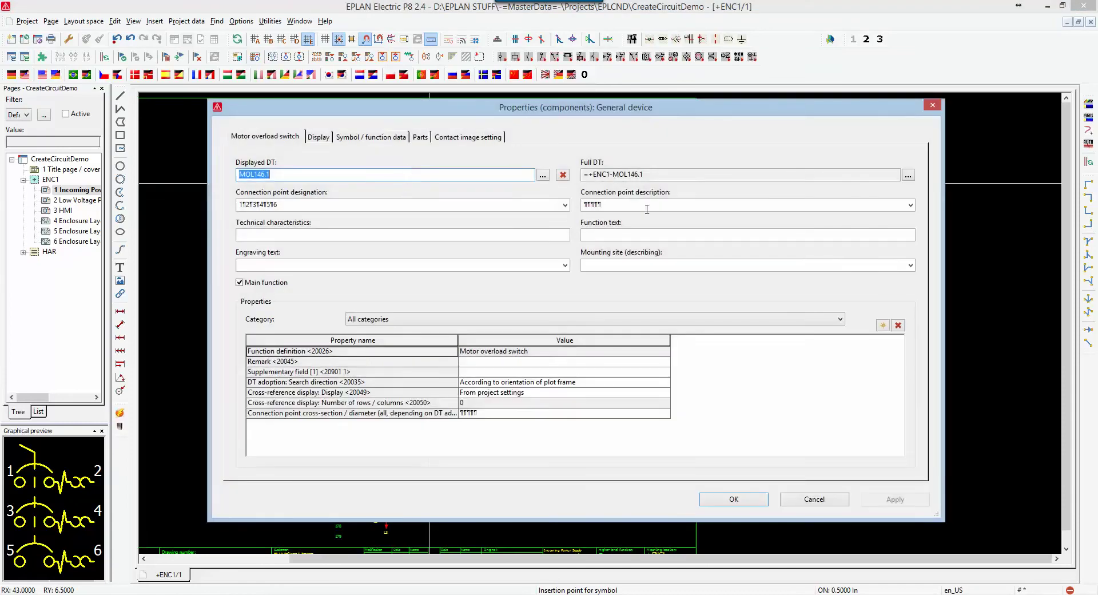
left_click(735, 500)
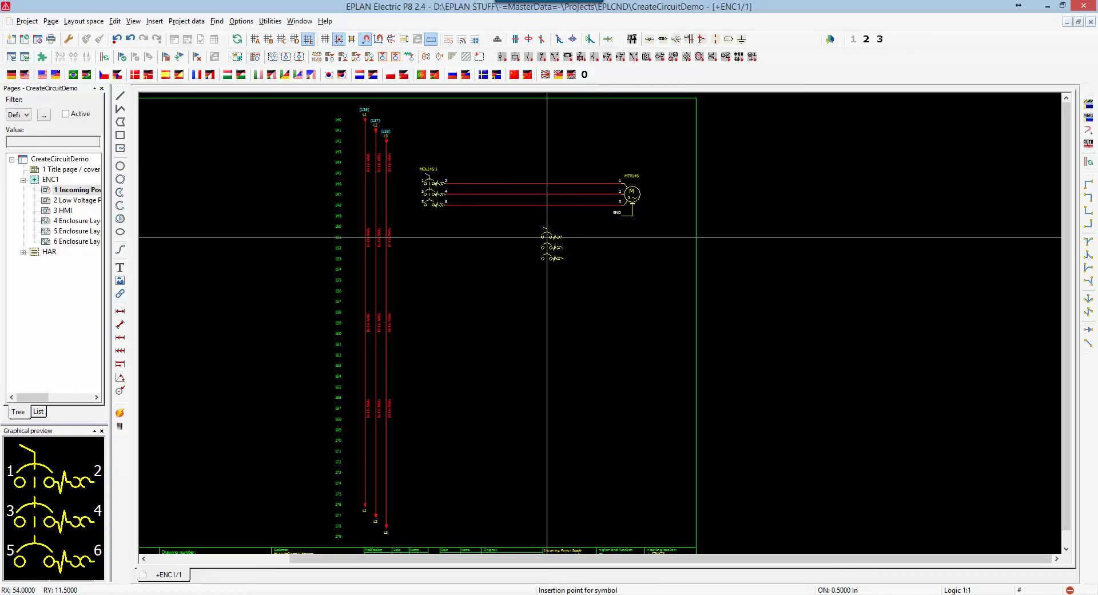
- Pick the contactor's power NO contact under Coils, contacts and protective circuits > NO contact
key("BackSpace")
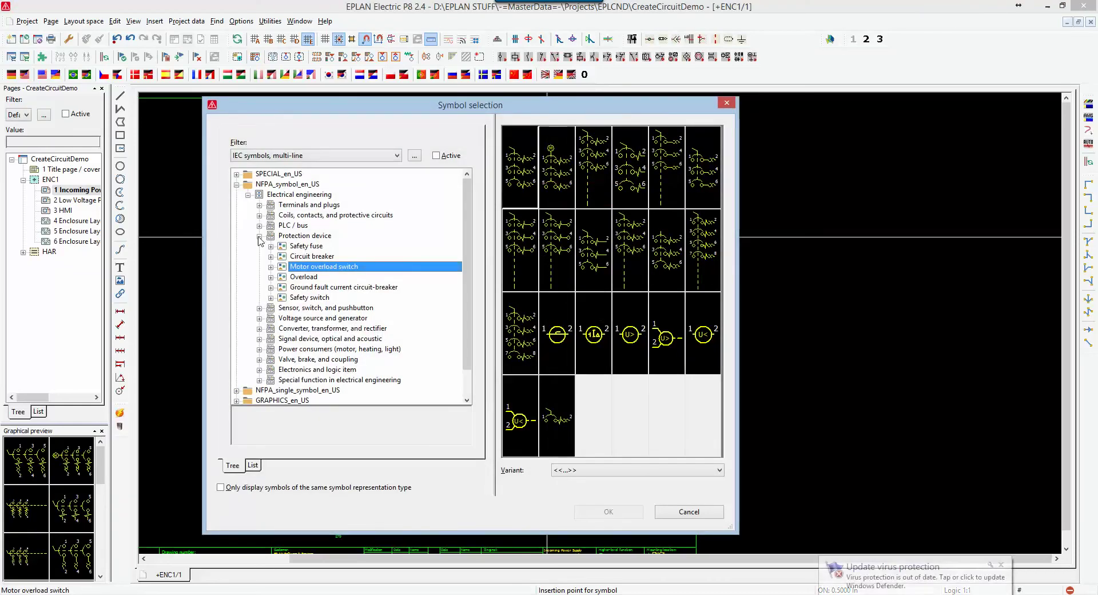
left_click(259, 237)
left_click(259, 216)
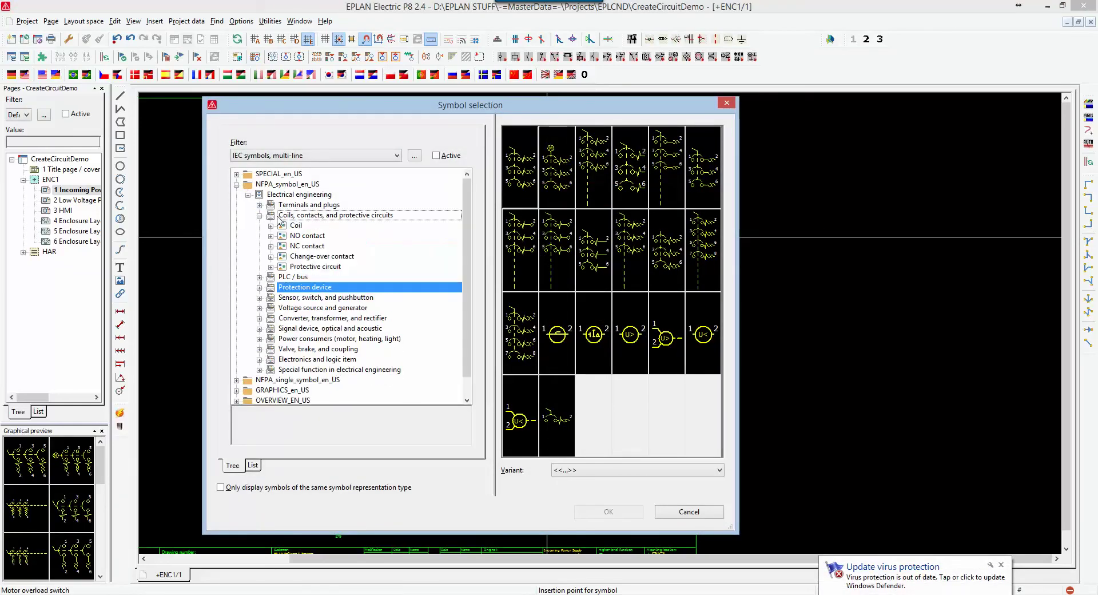
left_click(308, 237)
left_click(556, 212)
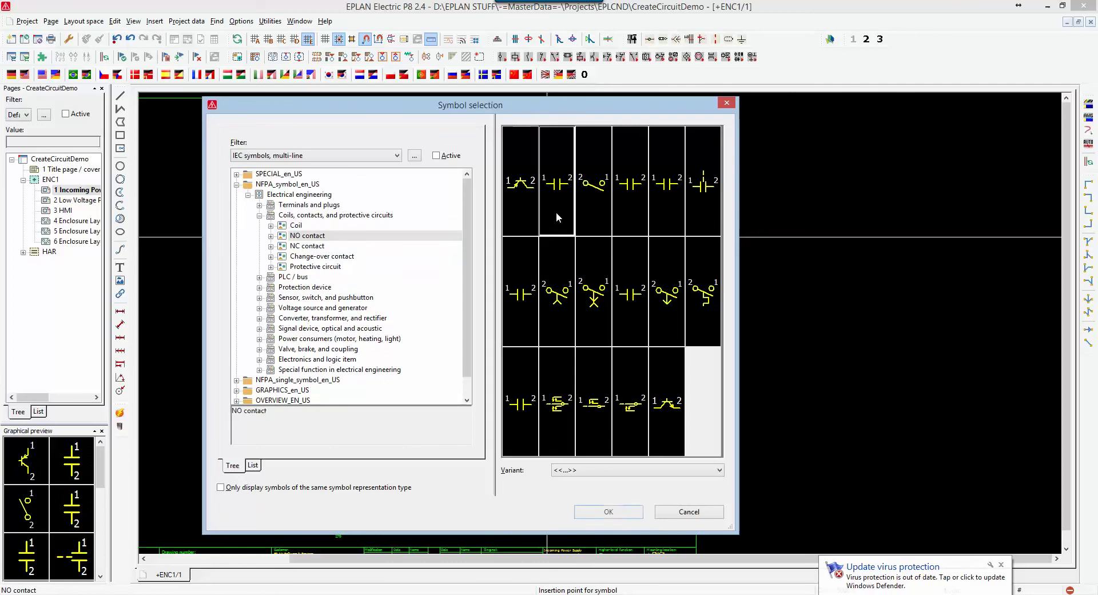
left_click(629, 210)
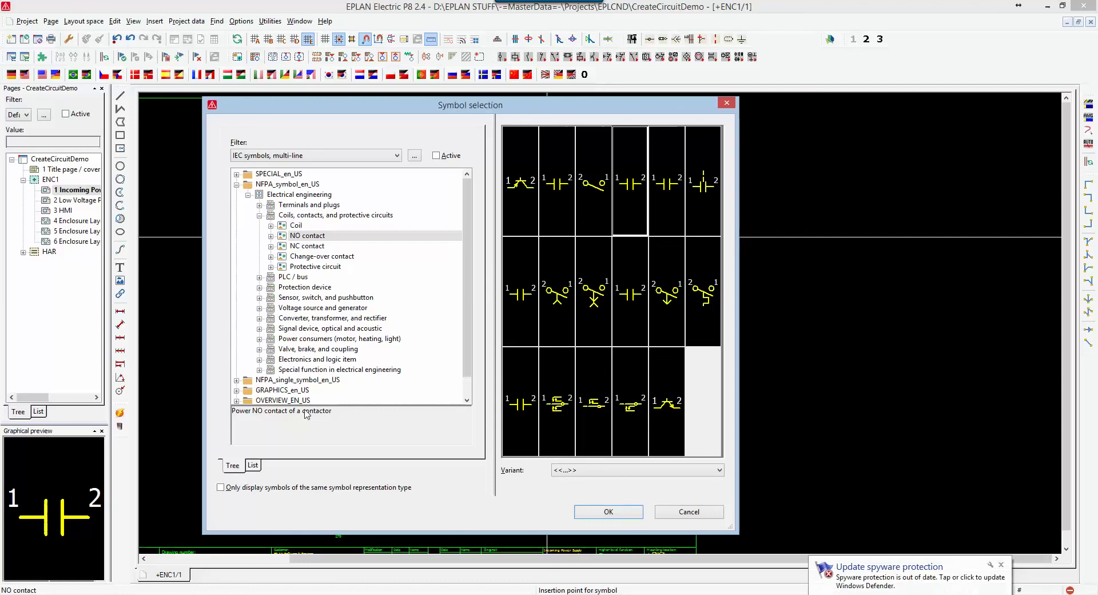
double_click(635, 192)
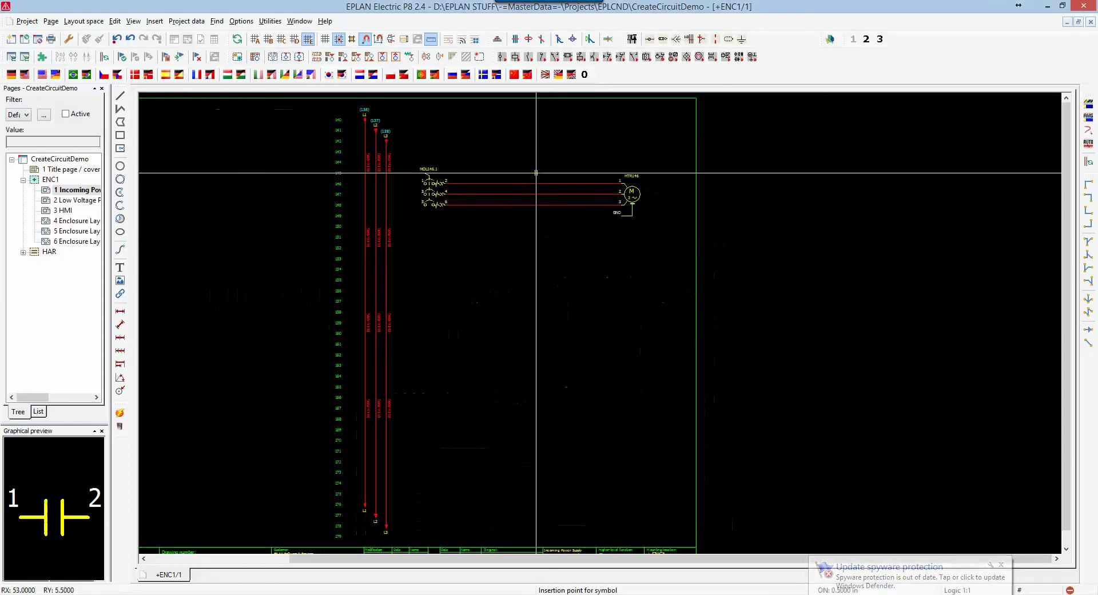
- Place three ?CON146 power NO contacts across the wires between MOL146.1 and MTR146
scroll(504, 183, "up", 4)
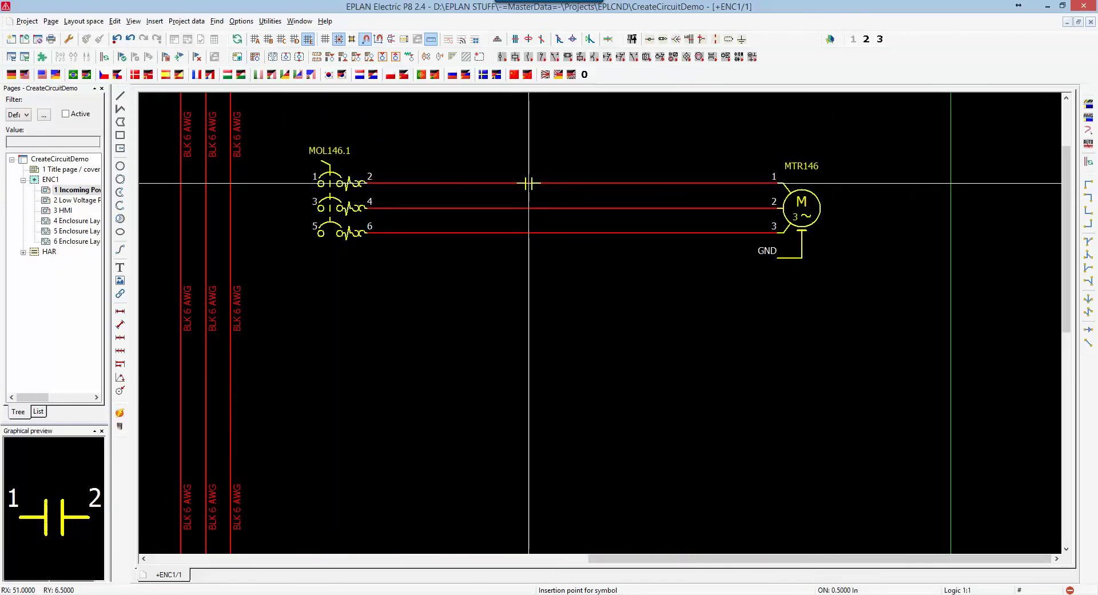
left_click_drag(528, 183, 529, 232)
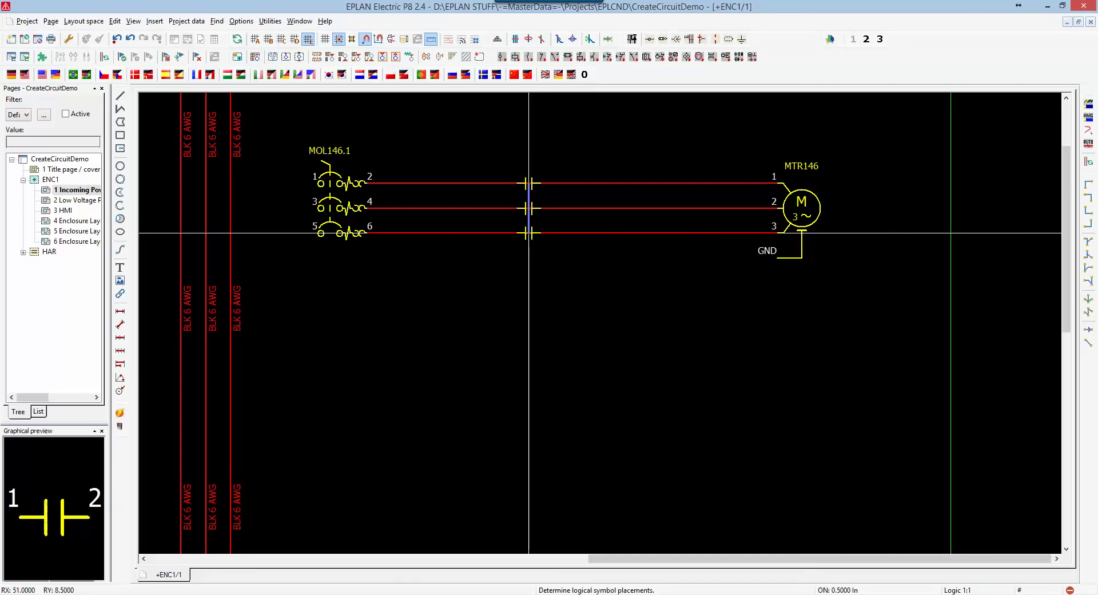
left_click_drag(528, 232, 528, 232)
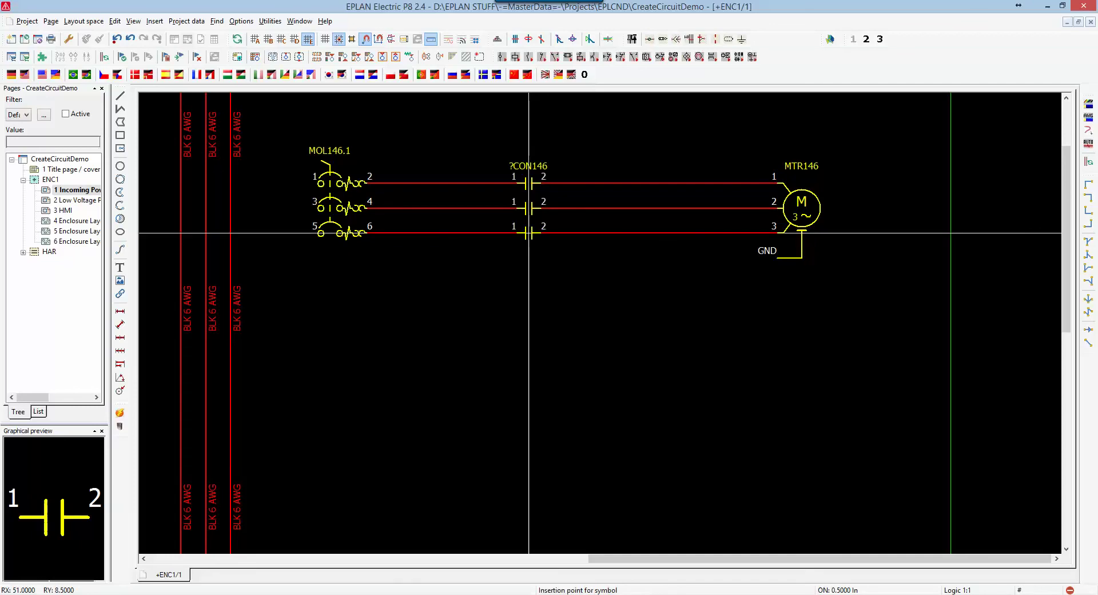
key("Escape")
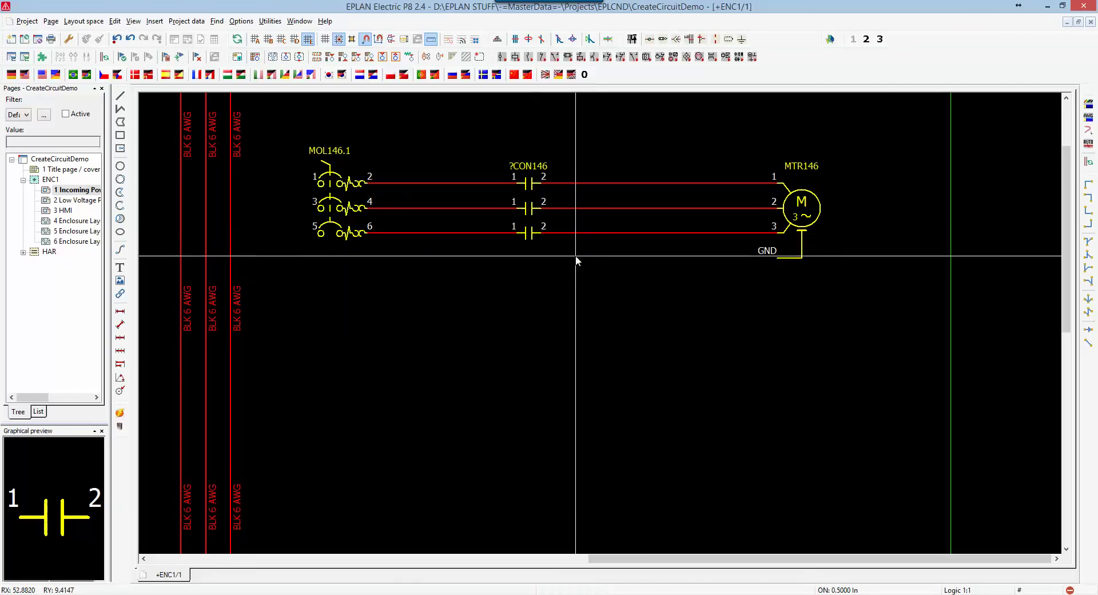
- Select the top and bottom ?CON146 contacts to check their placement
left_click(519, 183)
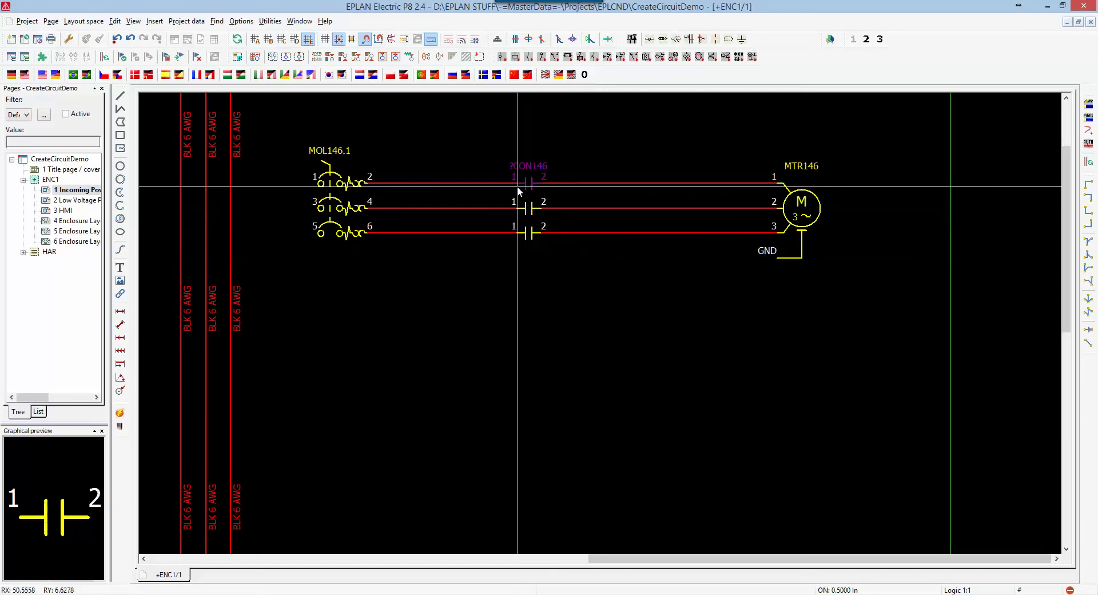
key("Escape")
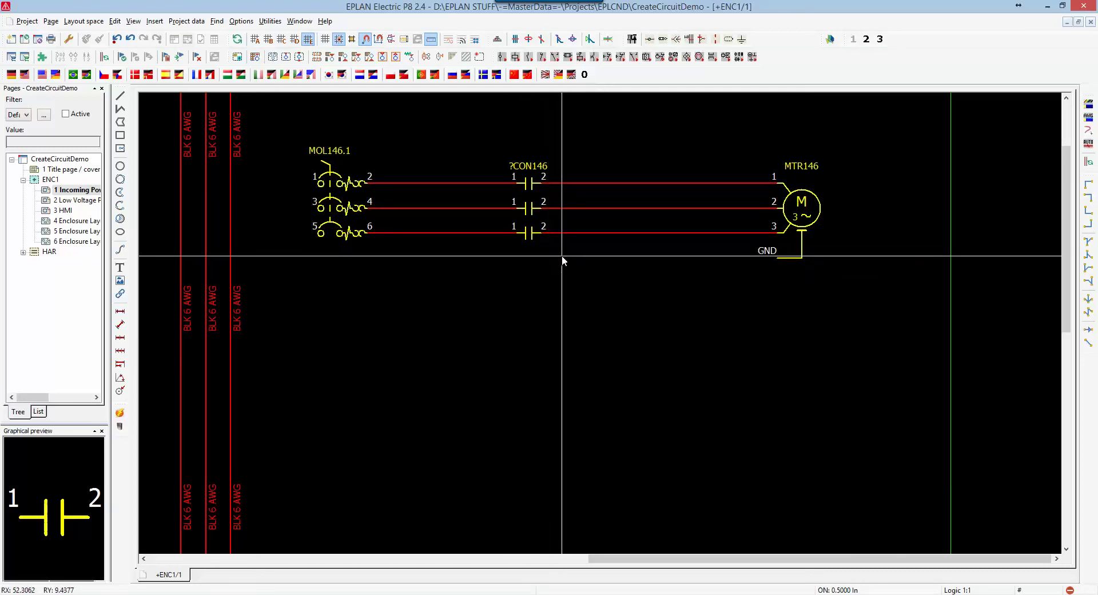
left_click(540, 231)
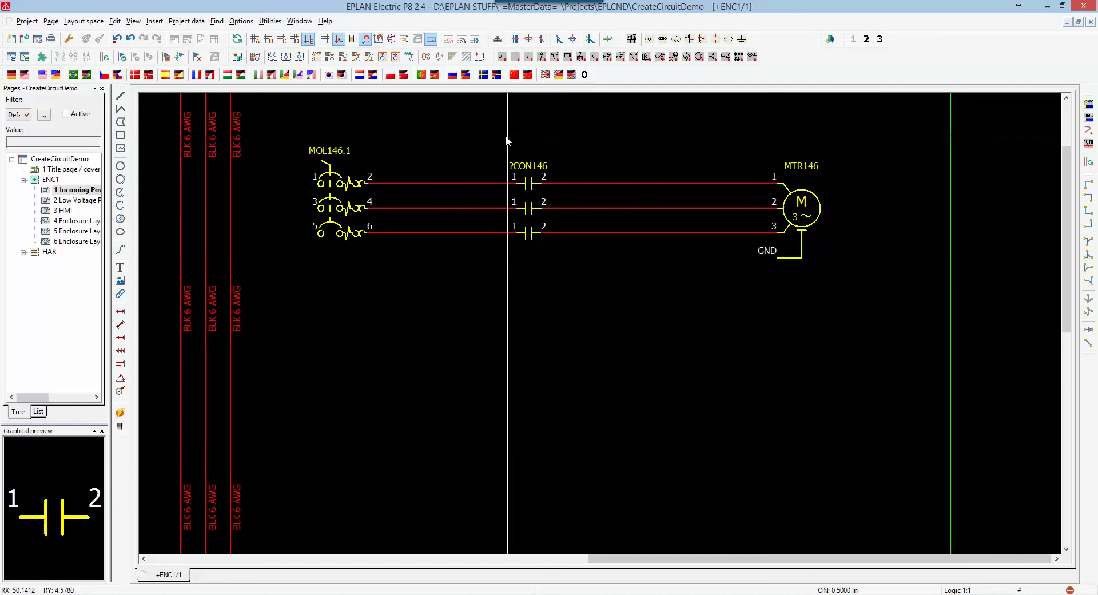
left_click_drag(507, 140, 553, 242)
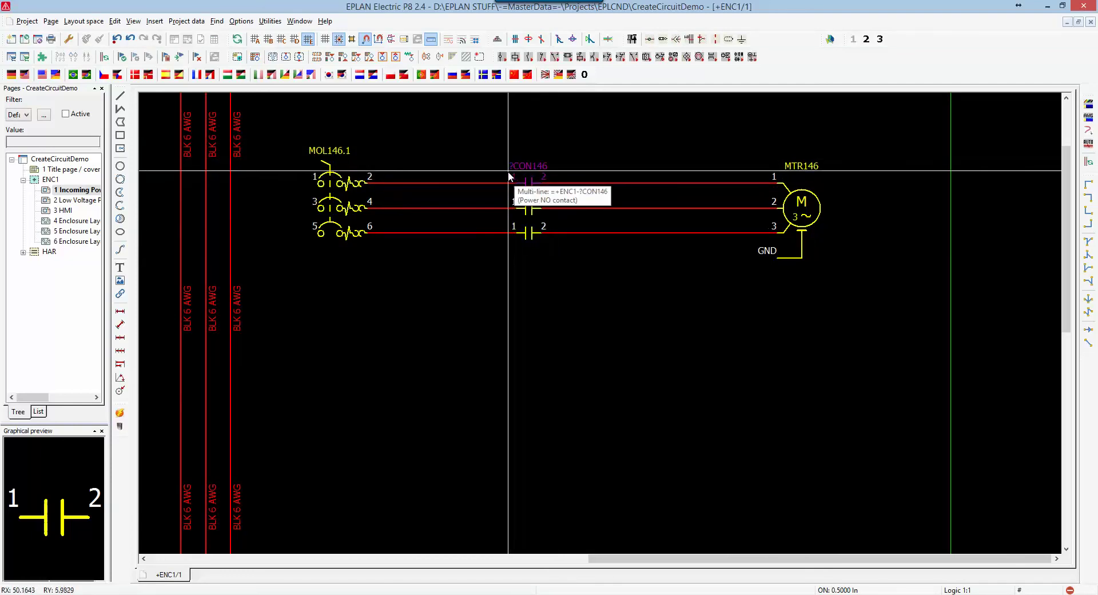
scroll(508, 174, "up", 3)
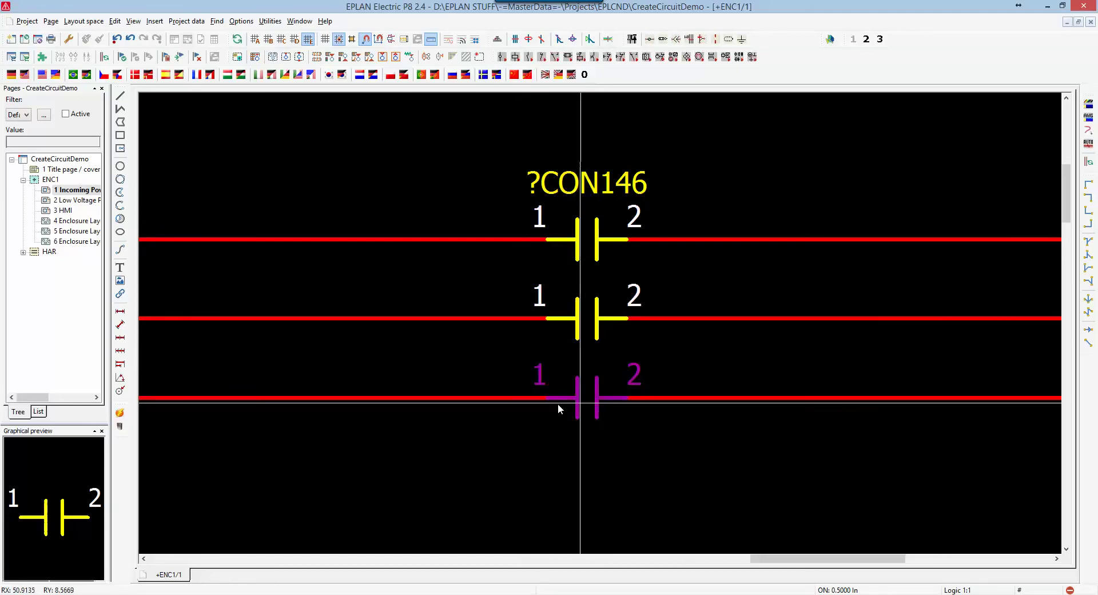
scroll(558, 403, "down", 3)
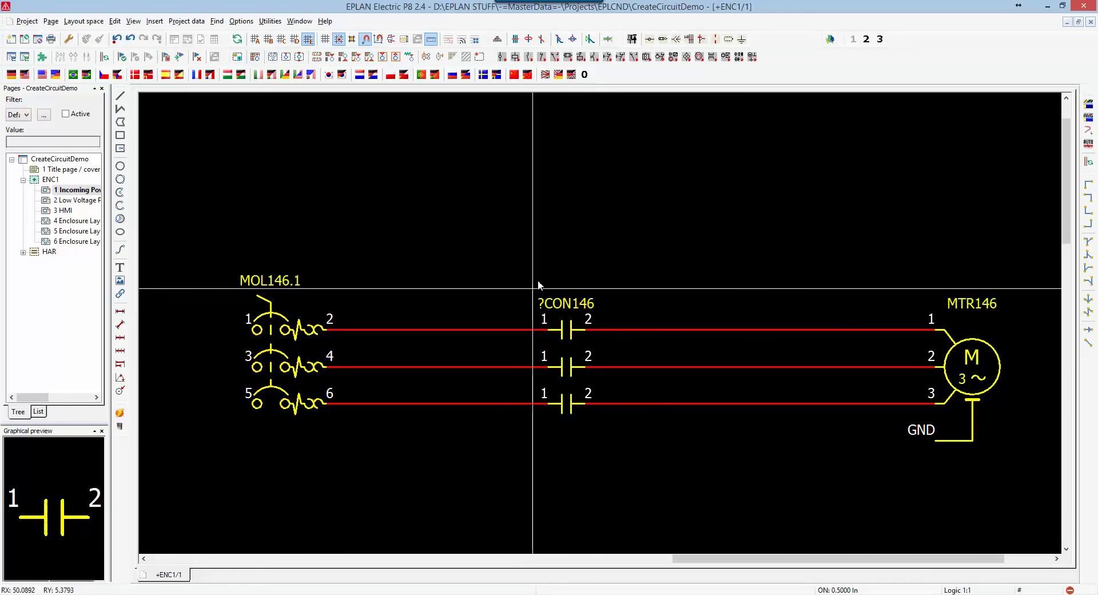
scroll(660, 200, "down", 2)
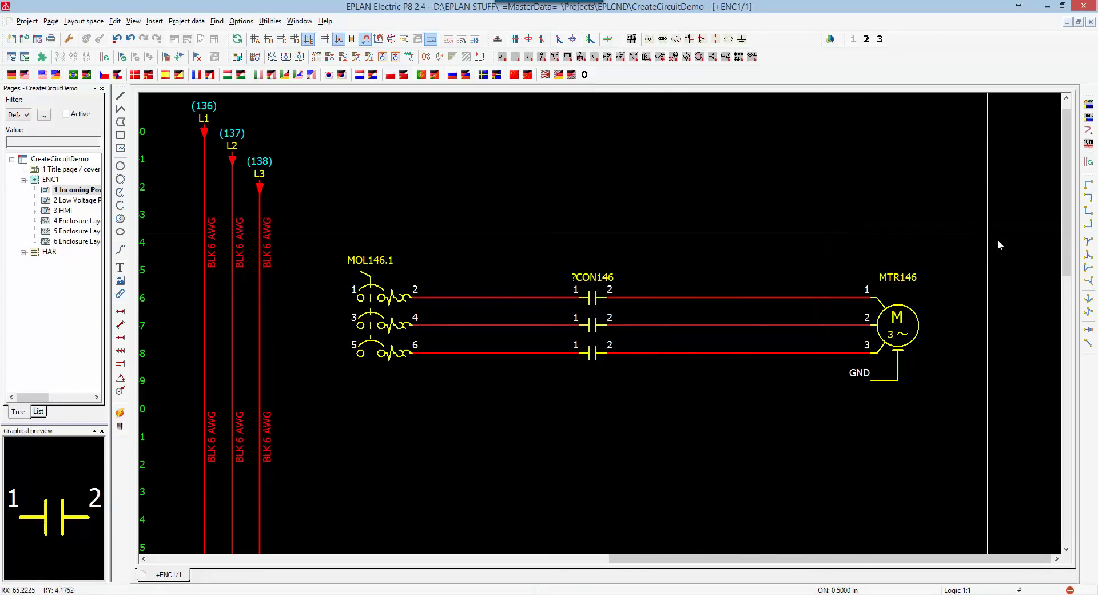
- Activate the right-branching T-node (F9) tool and zoom in on the L1–L3 junction area
left_click(1089, 269)
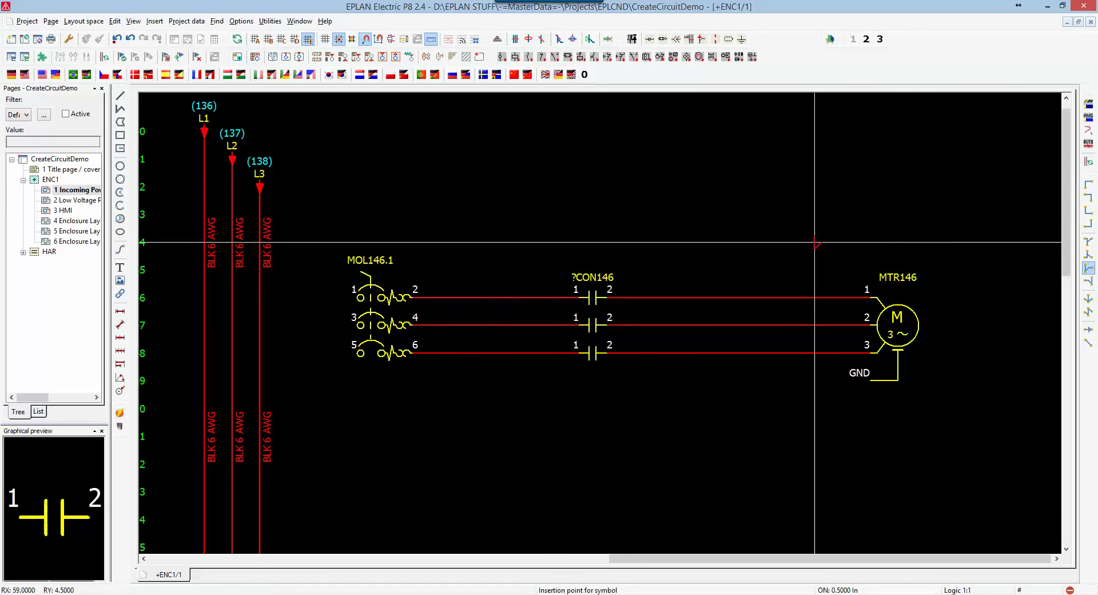
scroll(455, 213, "up", 2)
scroll(455, 214, "up", 3)
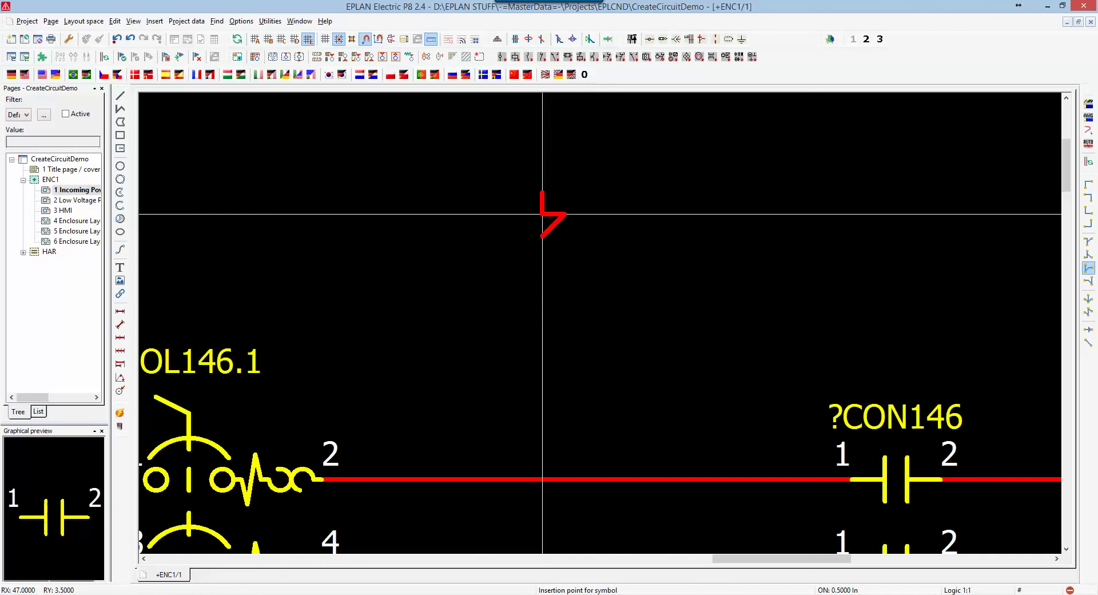
scroll(800, 233, "down", 4)
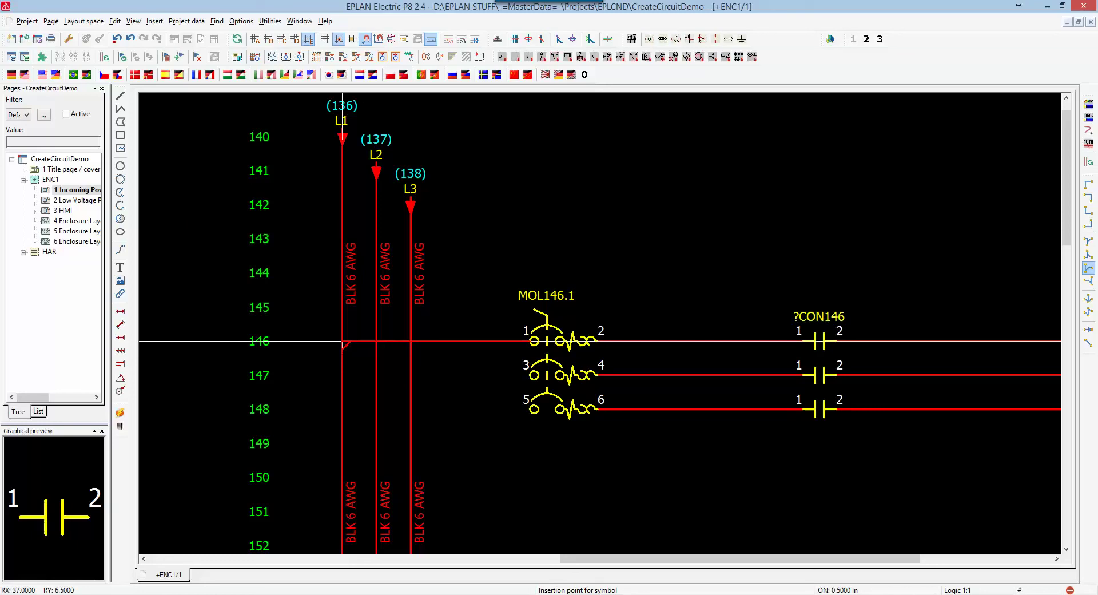
- Place T-nodes linking L1, L2 and L3 to rows 146, 147 and 148 respectively
left_click_drag(342, 342, 410, 409)
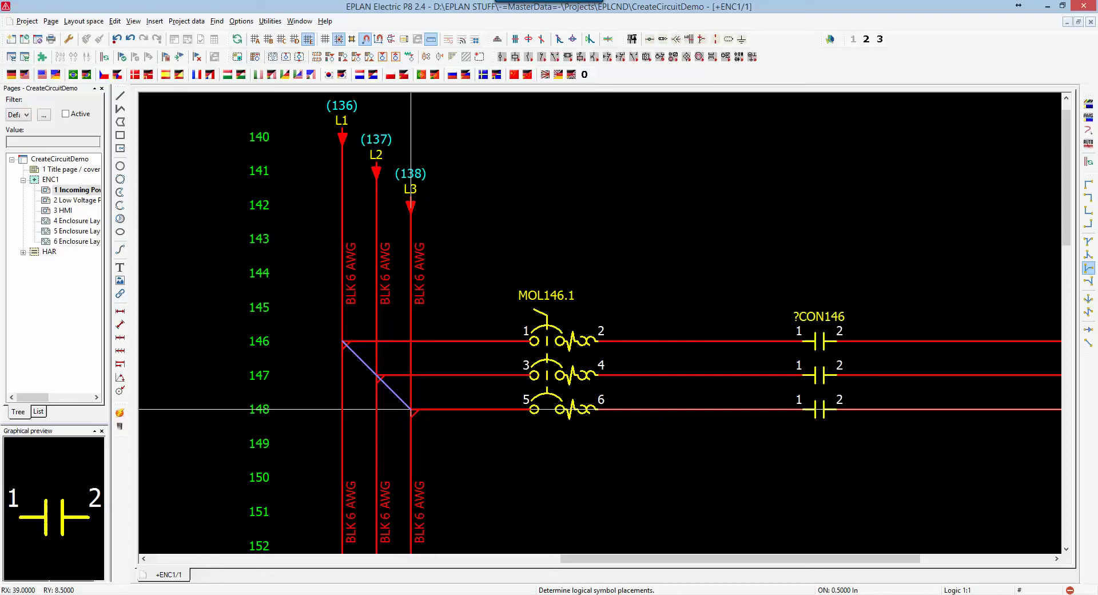
left_click_drag(411, 409, 410, 409)
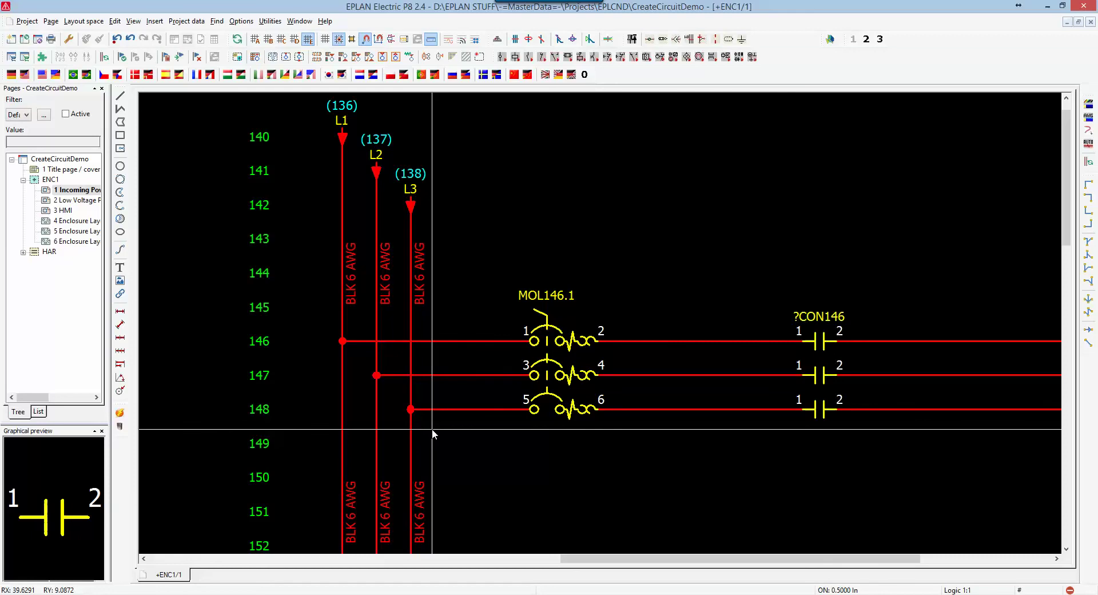
left_click(410, 409)
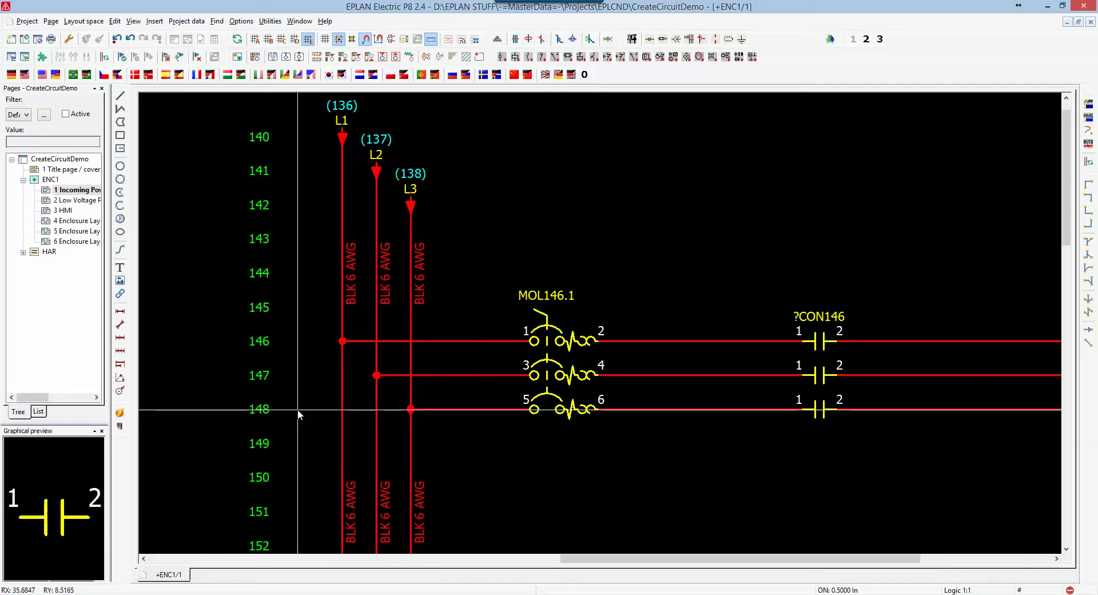
scroll(298, 411, "down", 3)
- Insert a Ground symbol from the Terminals, cables and Misc set on row 150, designated GND150
scroll(514, 448, "up", 1)
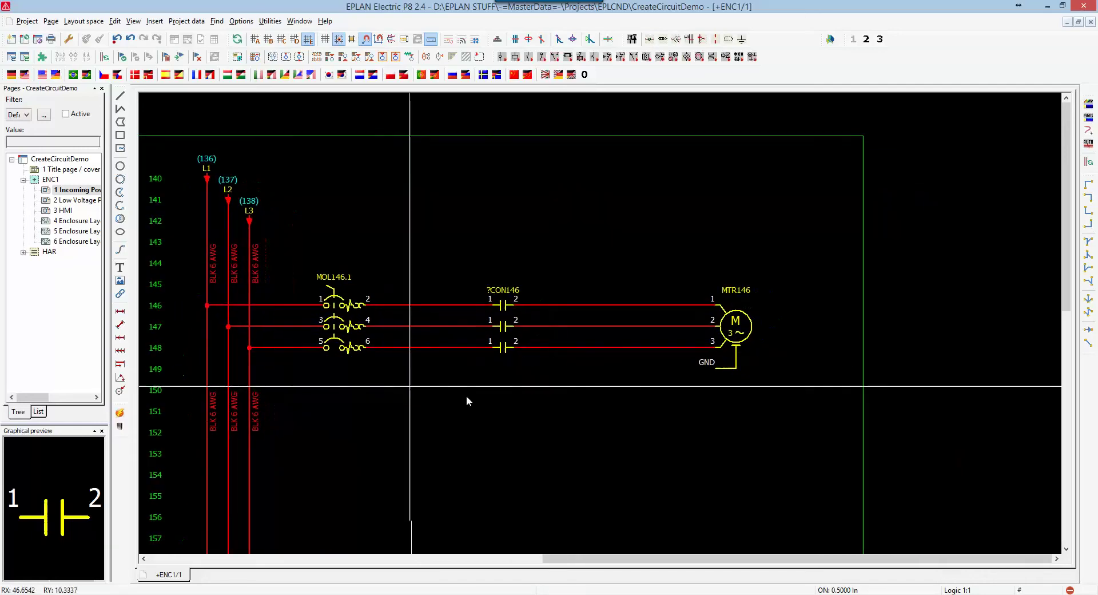
left_click(633, 40)
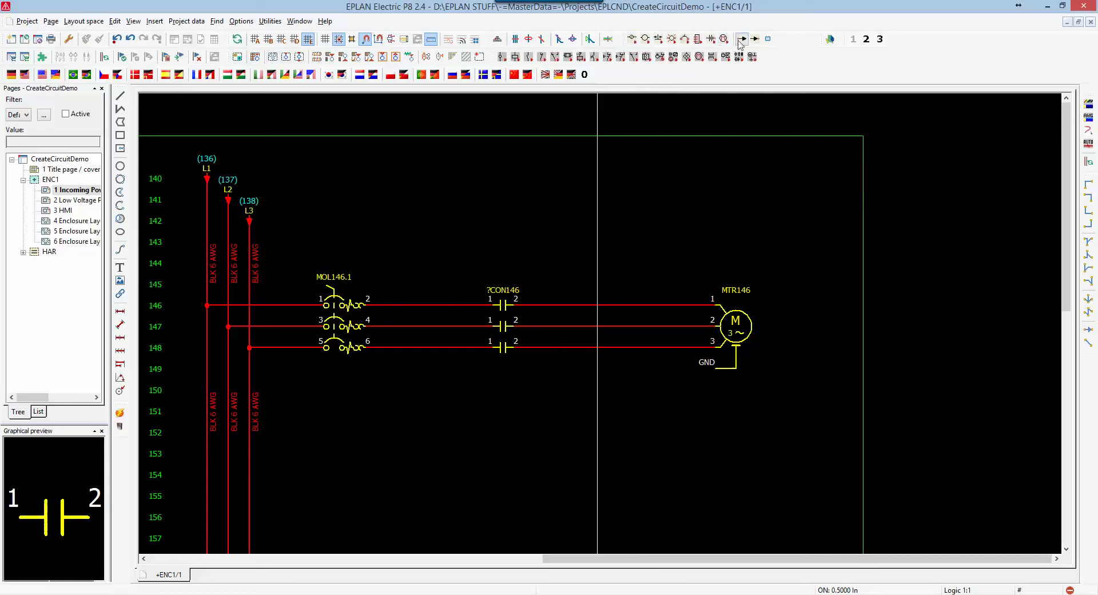
left_click(633, 39)
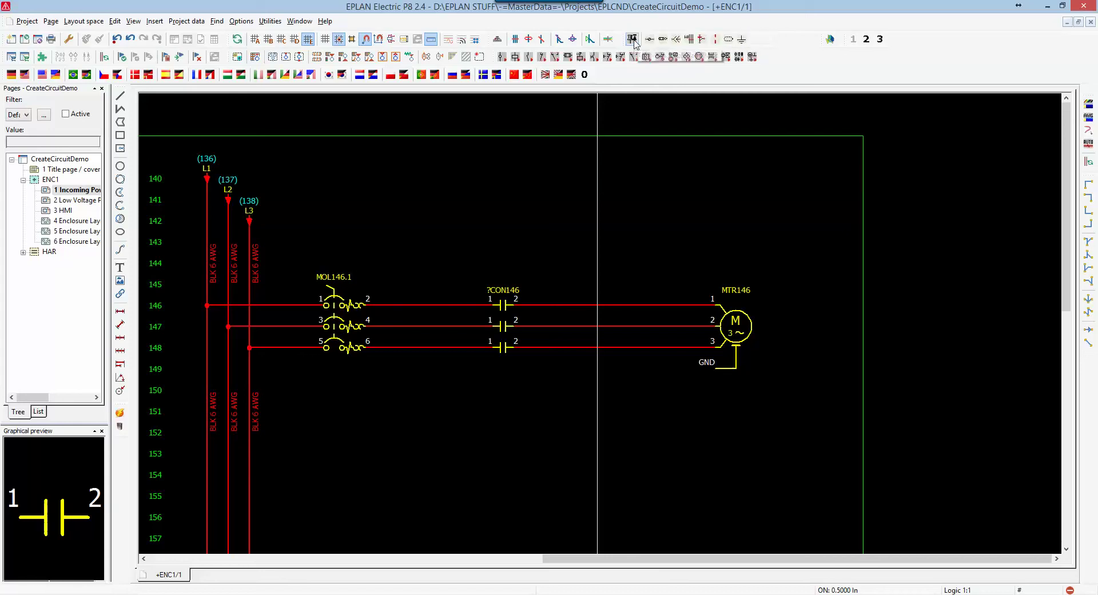
left_click(743, 40)
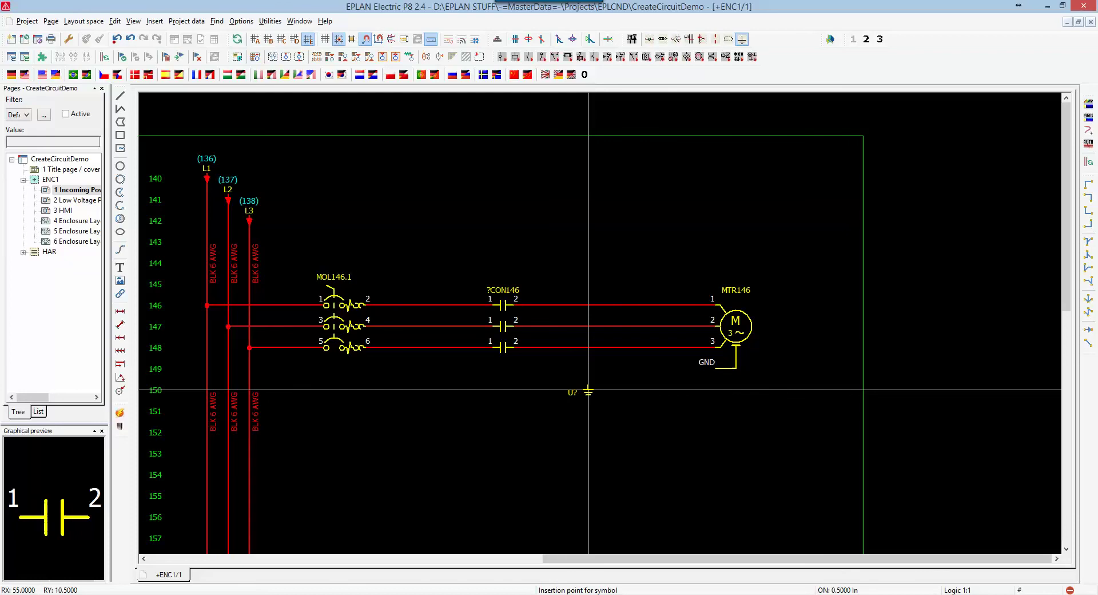
left_click(588, 389)
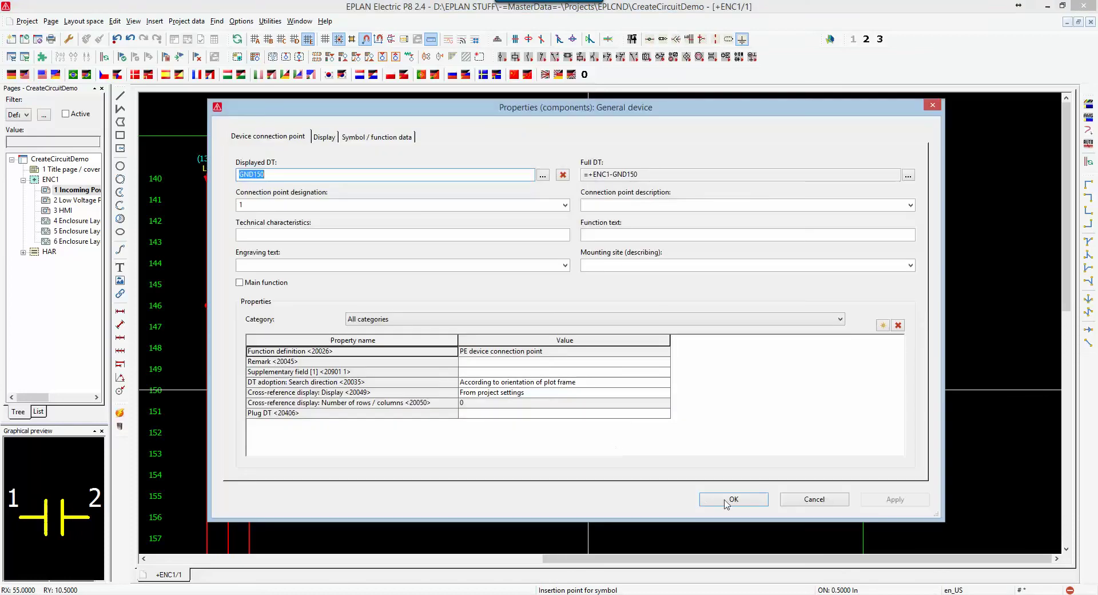
left_click(735, 500)
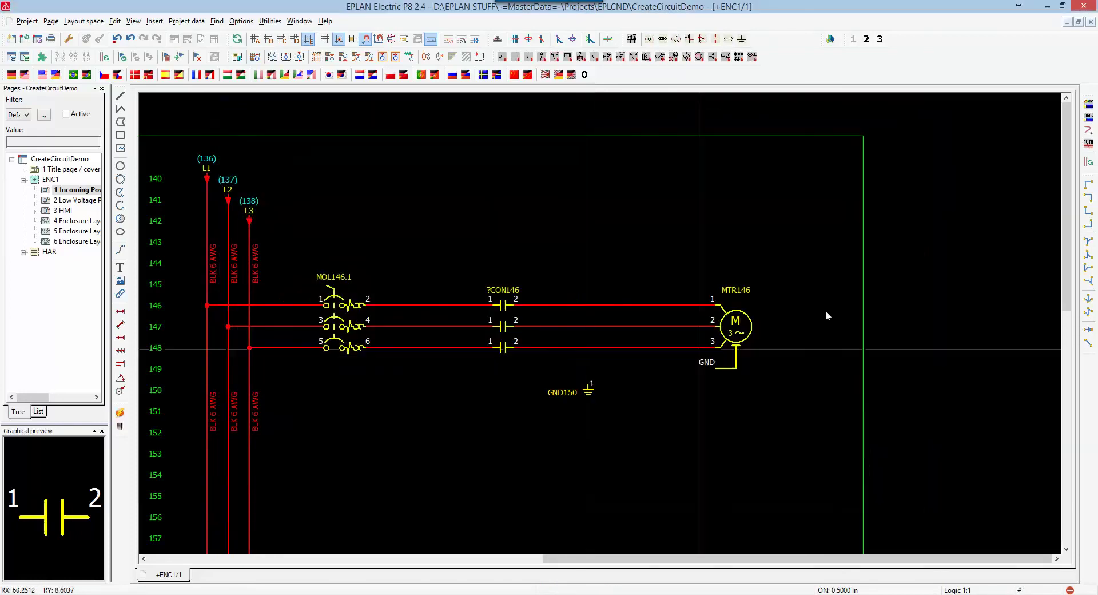
left_click(1088, 184)
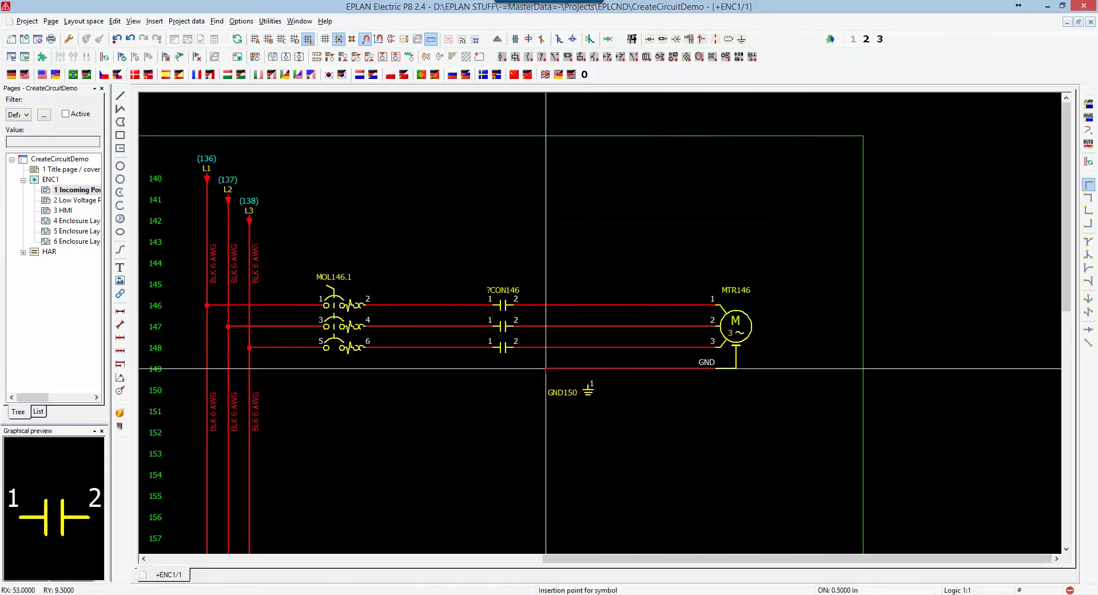
- Connect the motor GND down to GND150 and insert TB41 terminals 1–4 across the four motor wires
left_click(588, 368)
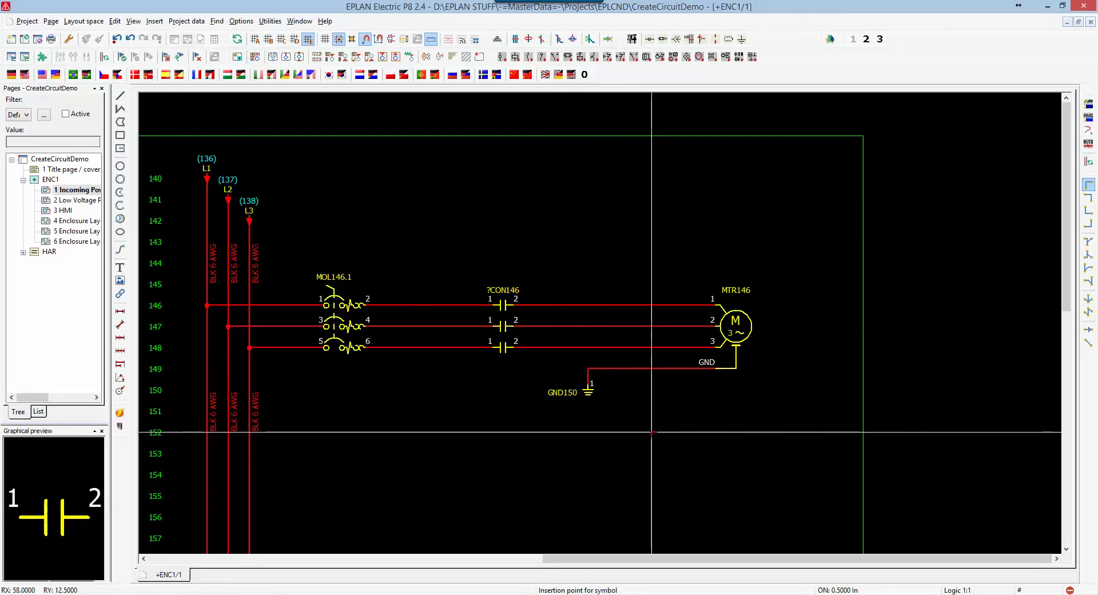
key("Escape")
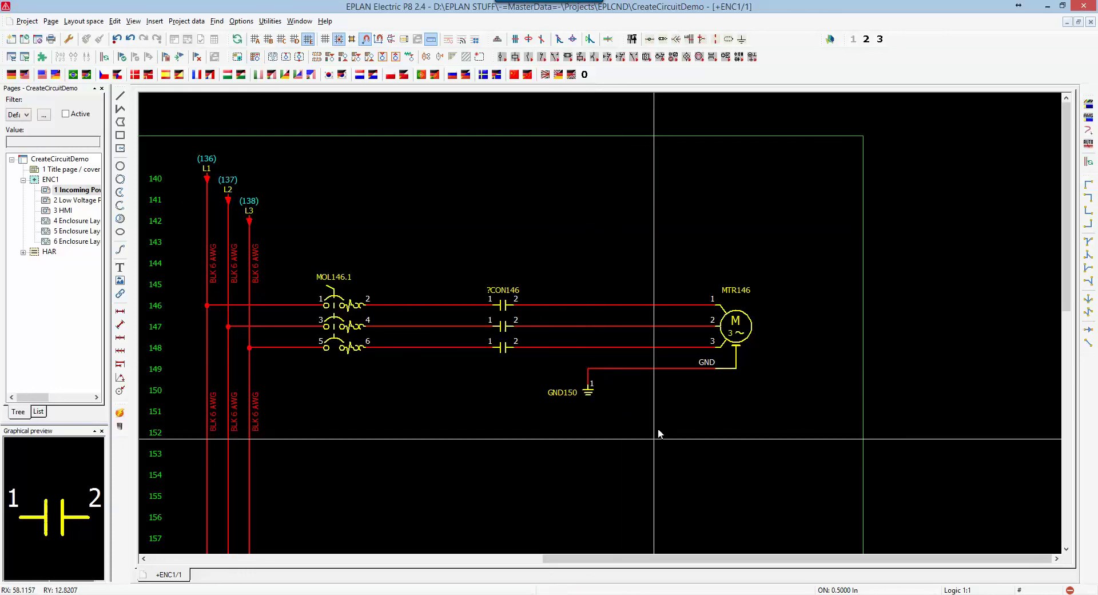
left_click(650, 39)
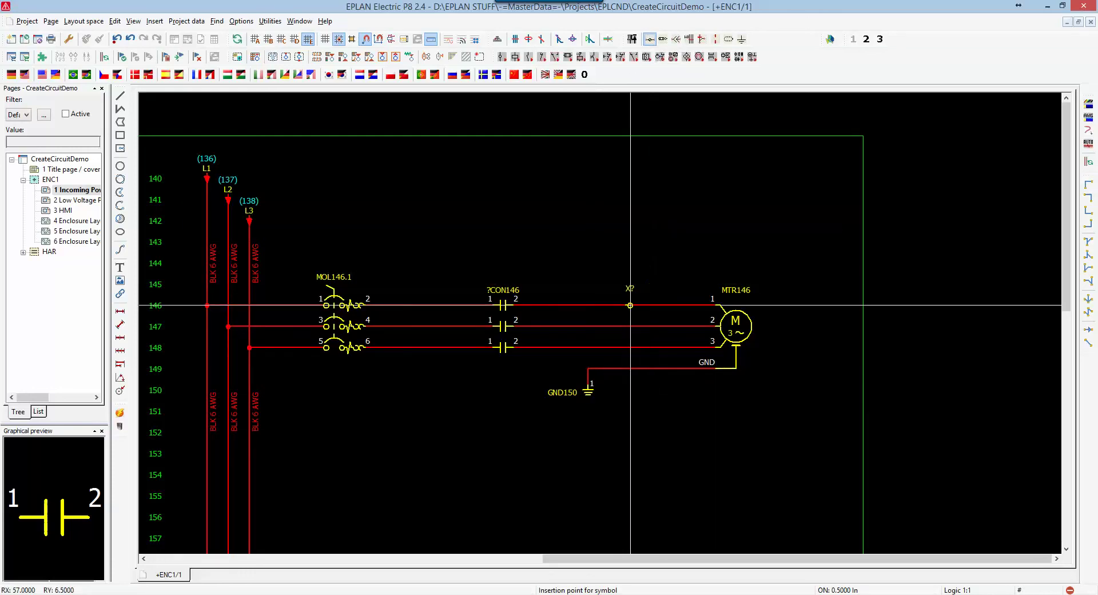
left_click_drag(609, 305, 609, 369)
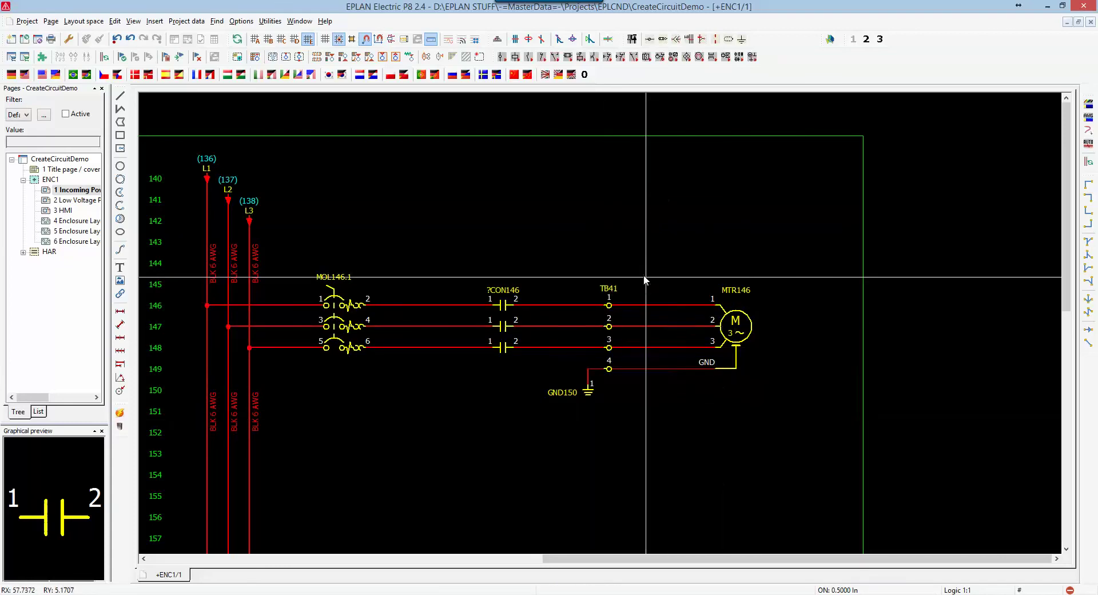
key("Escape")
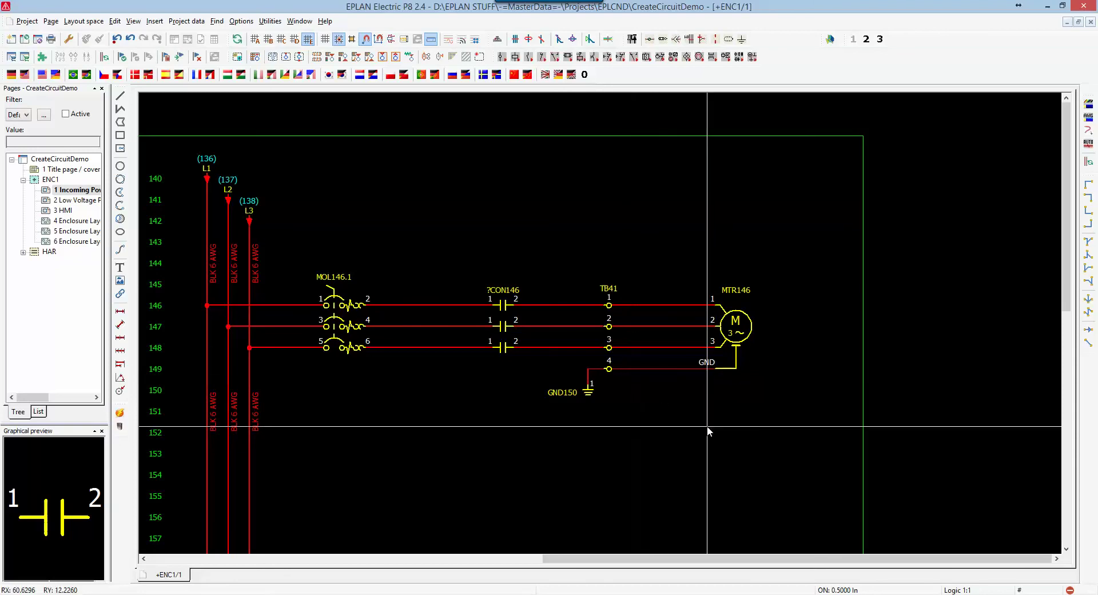
scroll(412, 372, "up", 2)
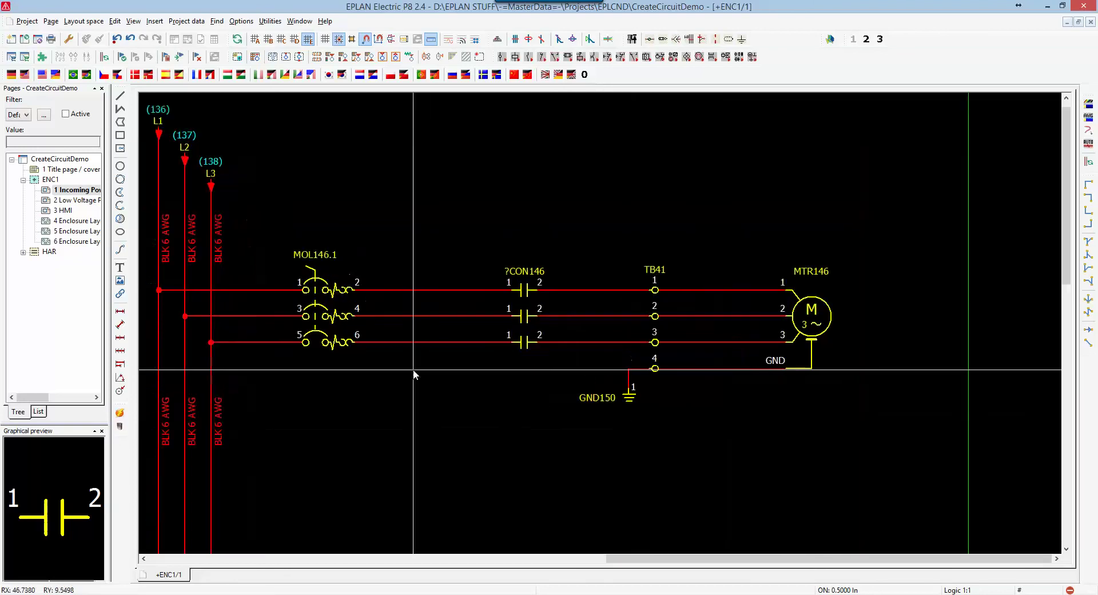
middle_click_drag(438, 382, 522, 402)
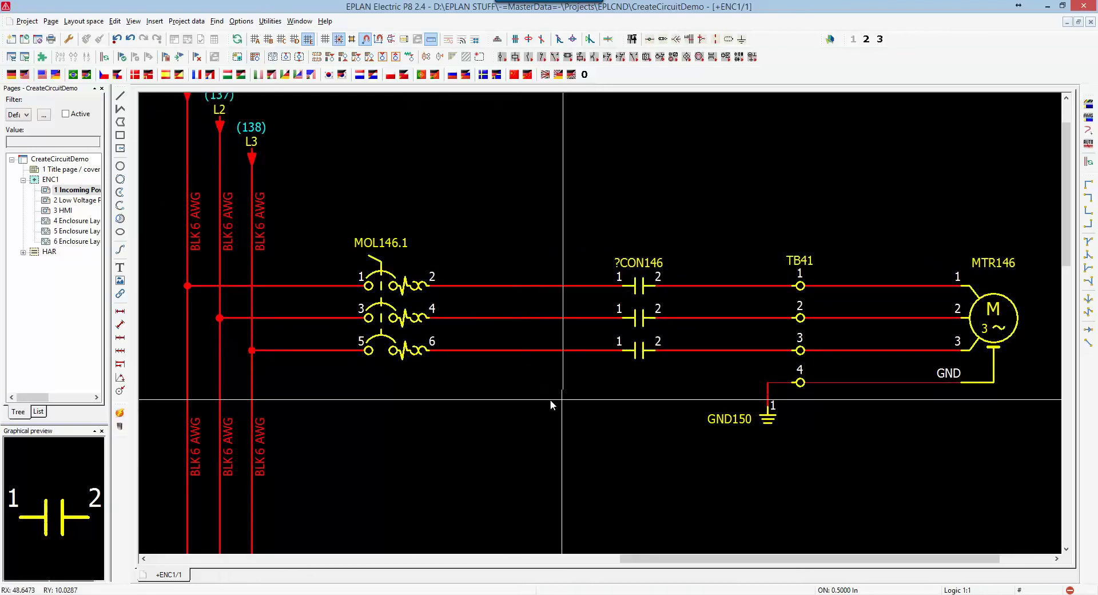
scroll(538, 402, "down", 1)
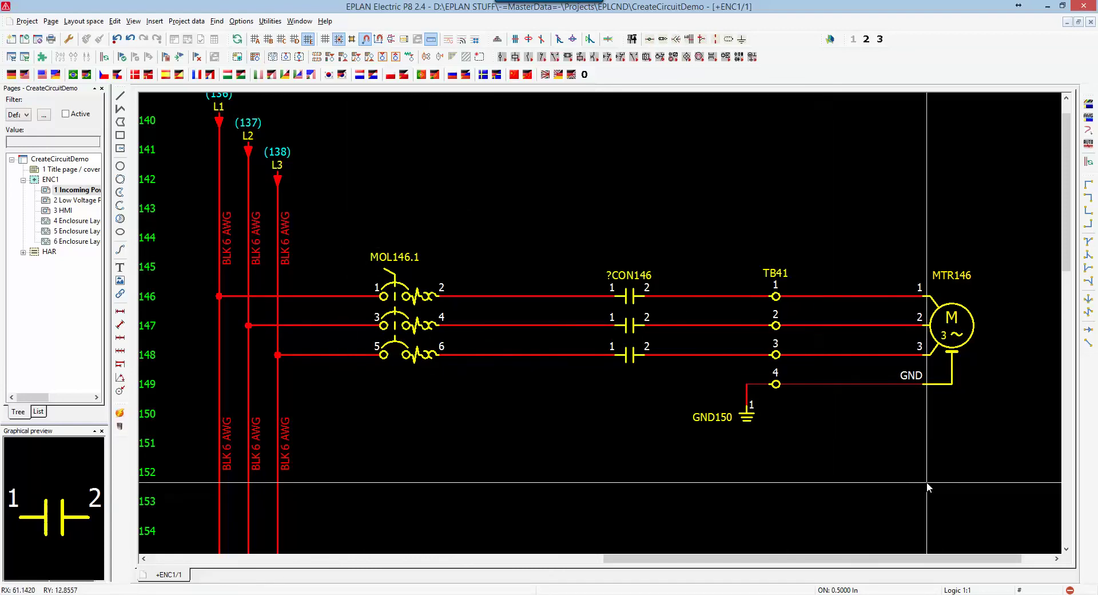
right_click(569, 222)
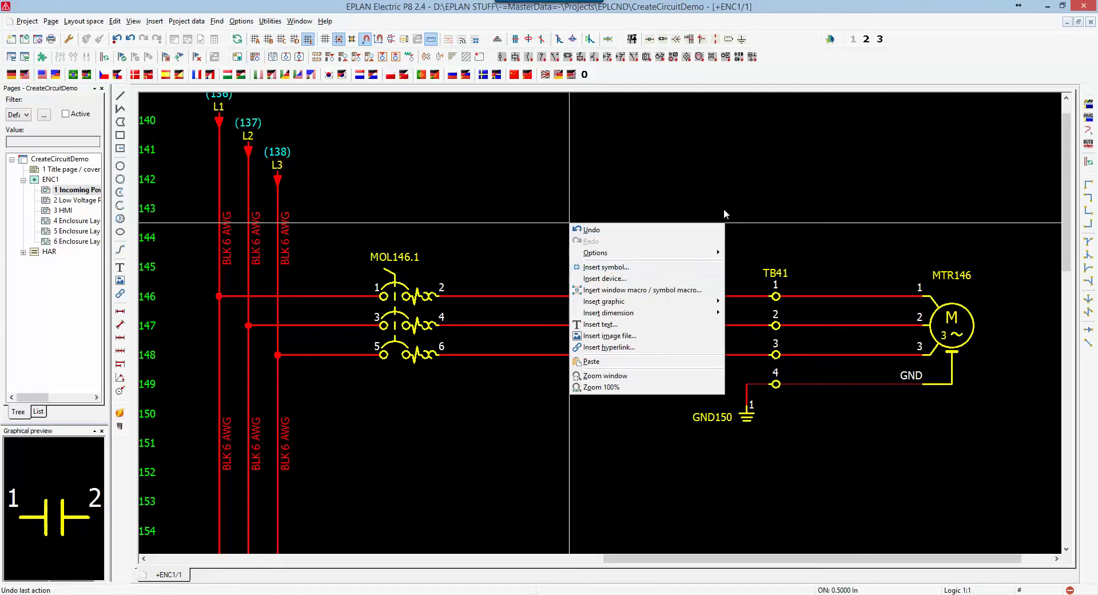
left_click(623, 267)
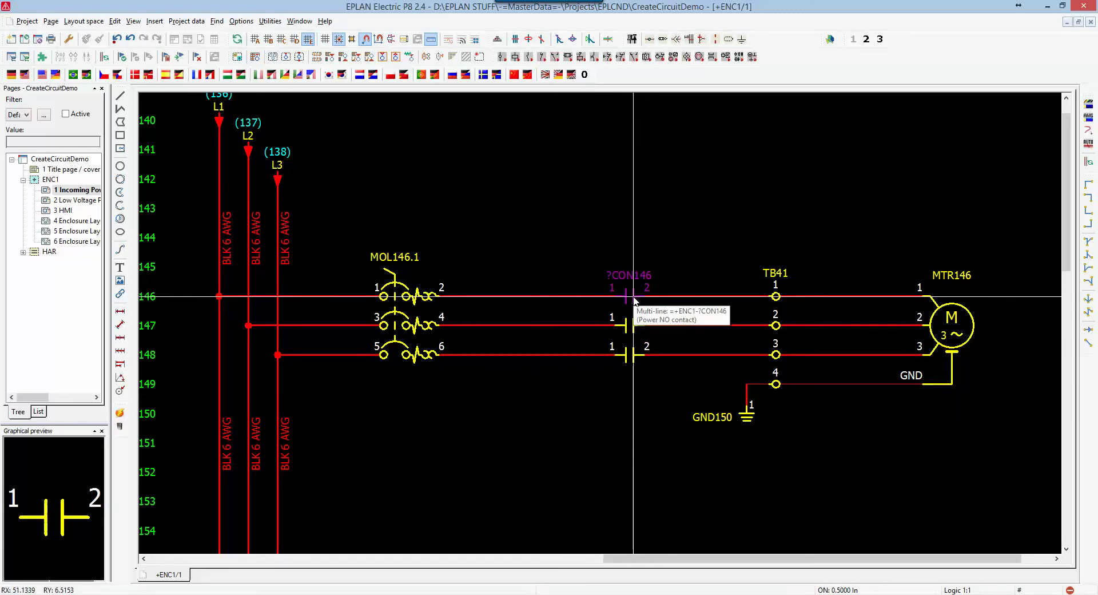
- Set ?CON146's connection point designation to 1¶2¶3¶4¶5¶6 so its poles read 1–2, 3–4, 5–6
double_click(633, 298)
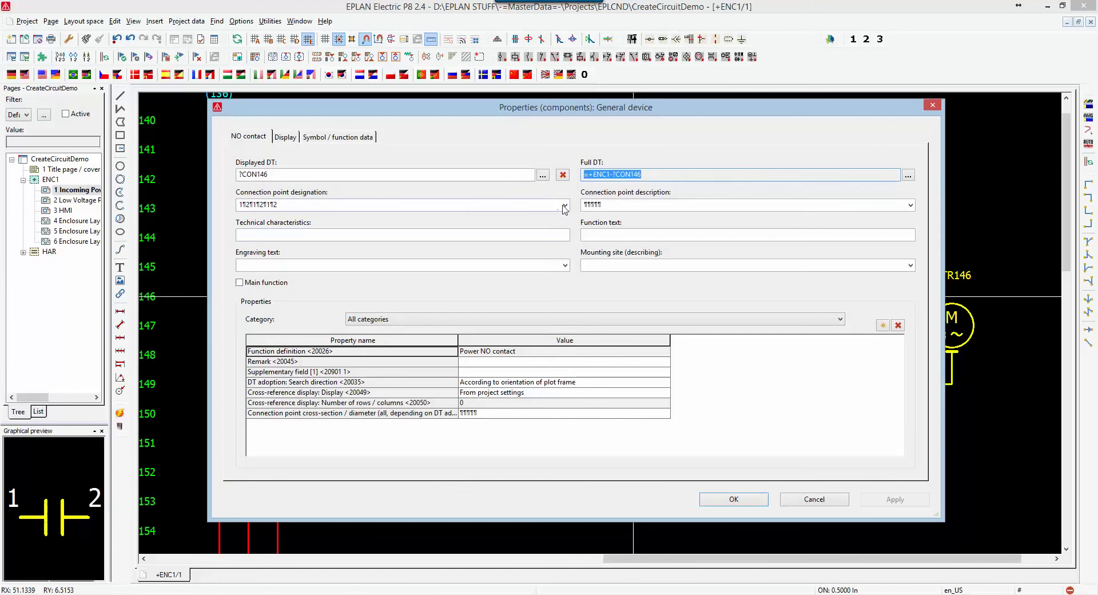
left_click(564, 205)
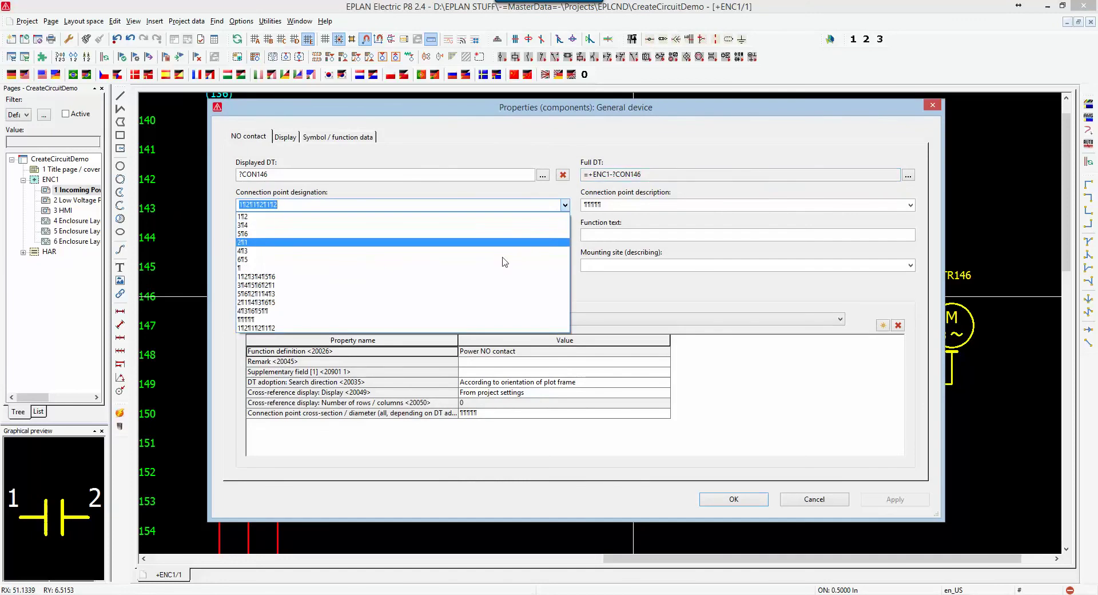
left_click(499, 282)
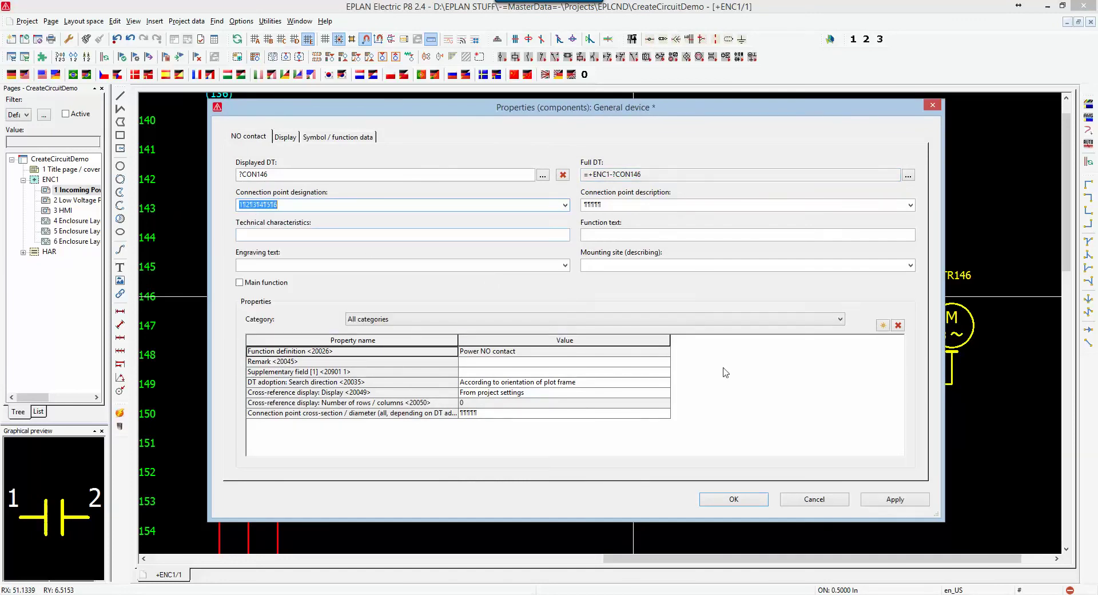
left_click(738, 499)
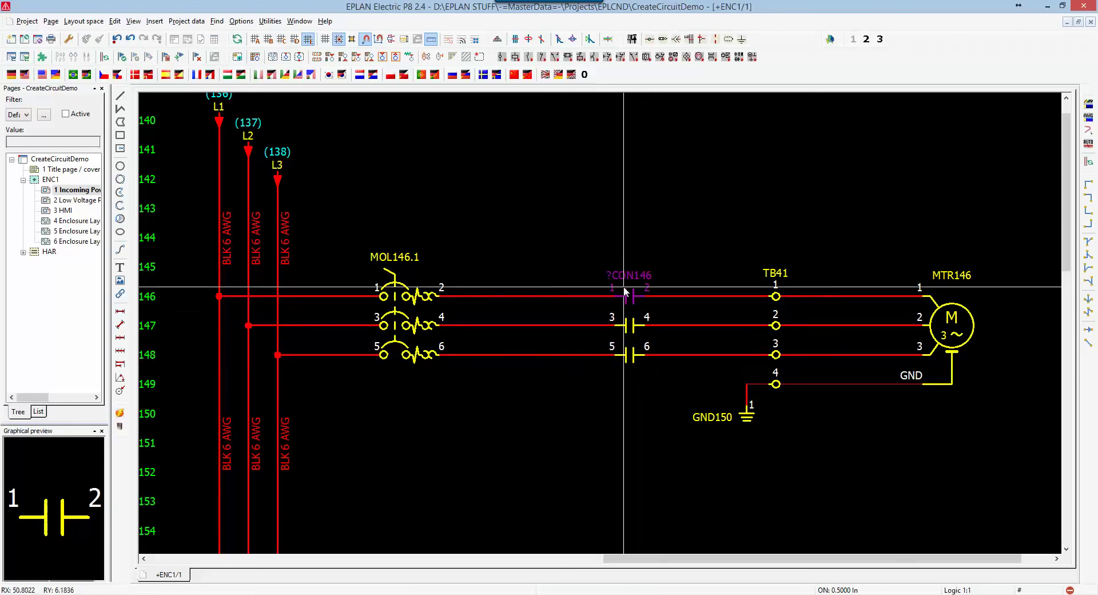
left_click(632, 365)
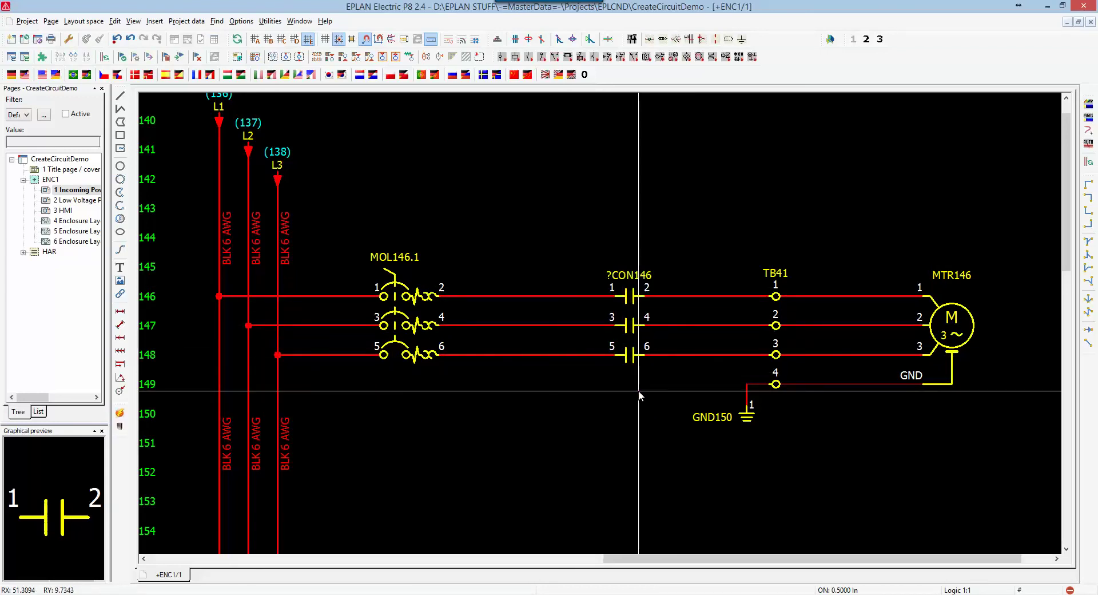